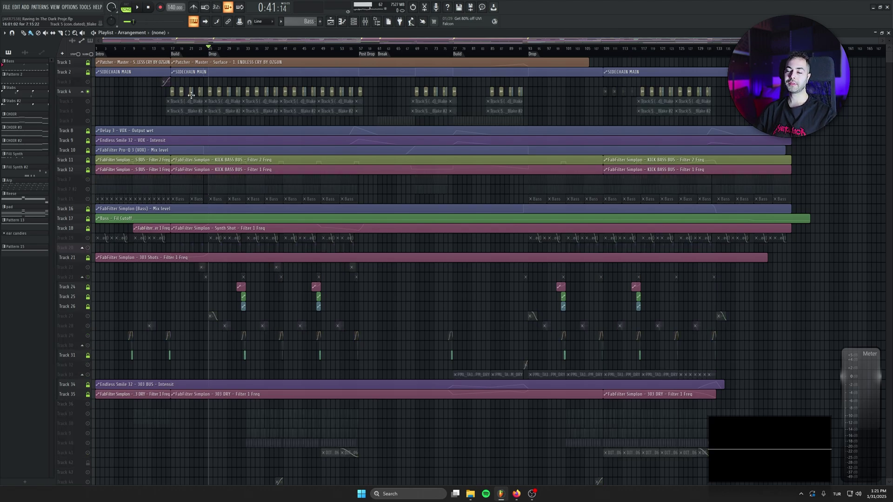
Step: Play the arrangement's vocal clips on Track 4 from the Drop marker
left_click(172, 49)
scroll(214, 48, "up", 2)
left_click(213, 49)
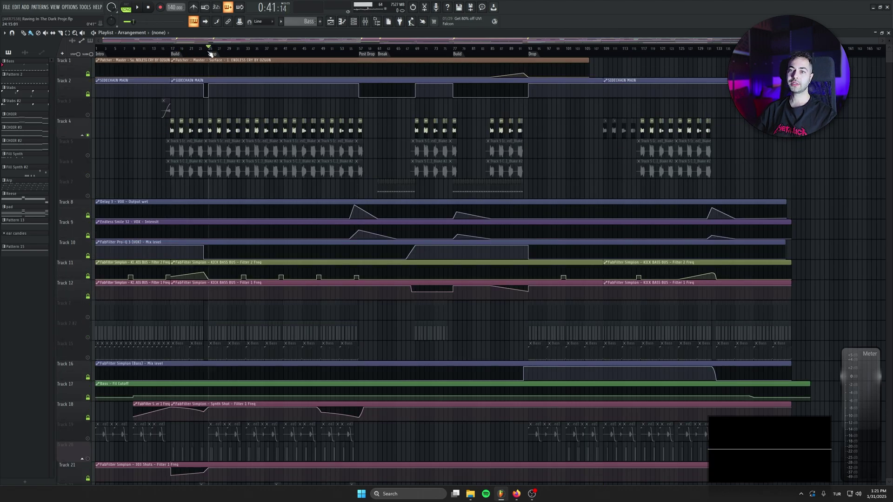
scroll(199, 187, "up", 3)
scroll(243, 195, "up", 3)
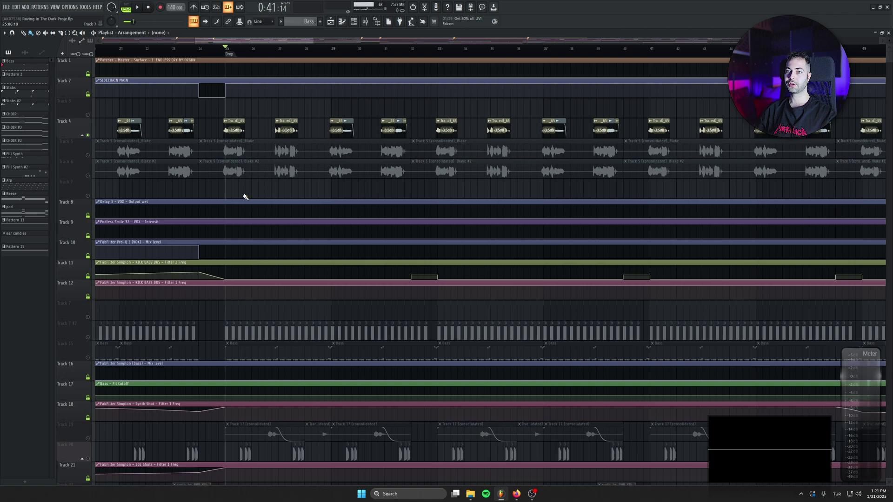
scroll(273, 231, "up", 2)
key("space")
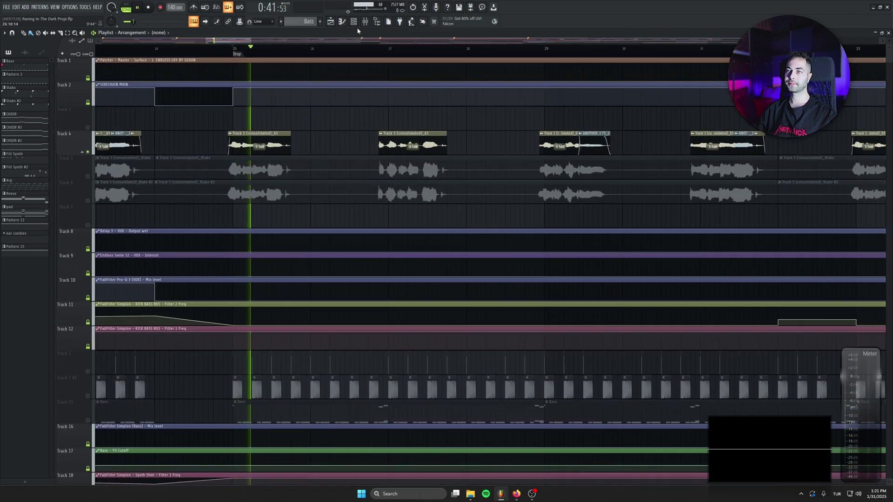
Step: Open the mixer, select the VOX bus during playback, and stop the song
key("F9")
scroll(432, 306, "down", 10)
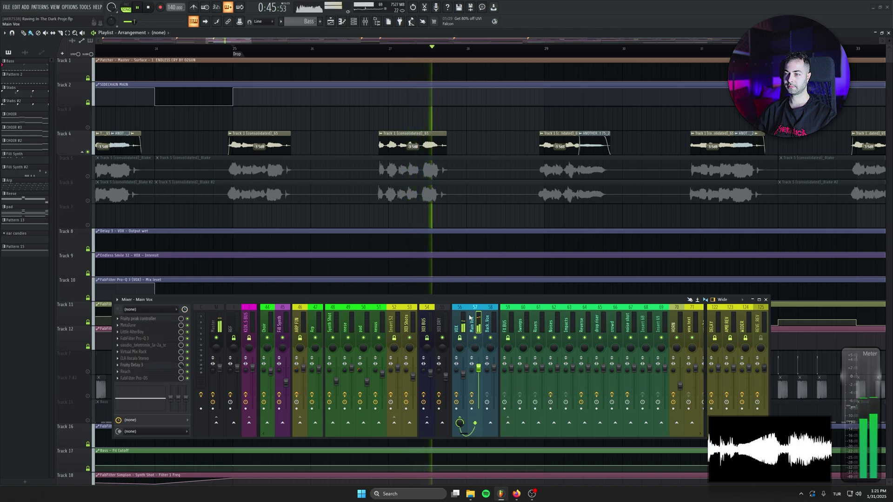
left_click(461, 367)
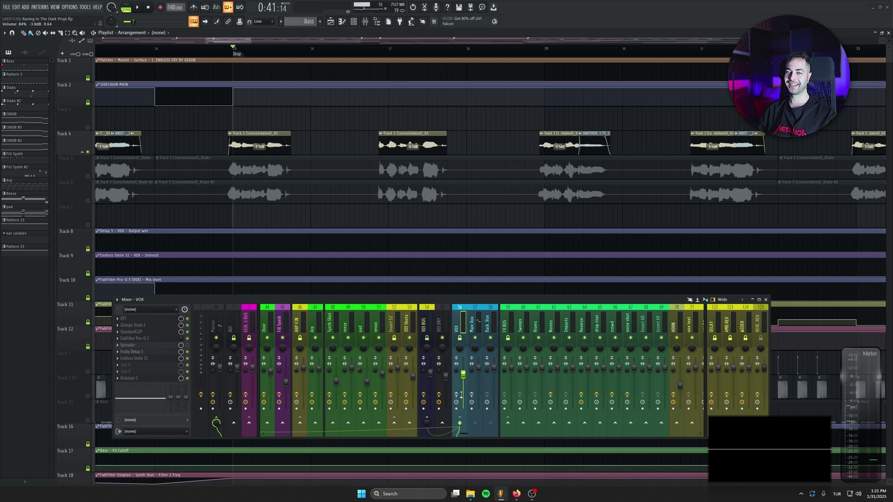
key("space")
Step: Play the vocal from between bars 30 and 31 and stop it
scroll(432, 126, "right", 2)
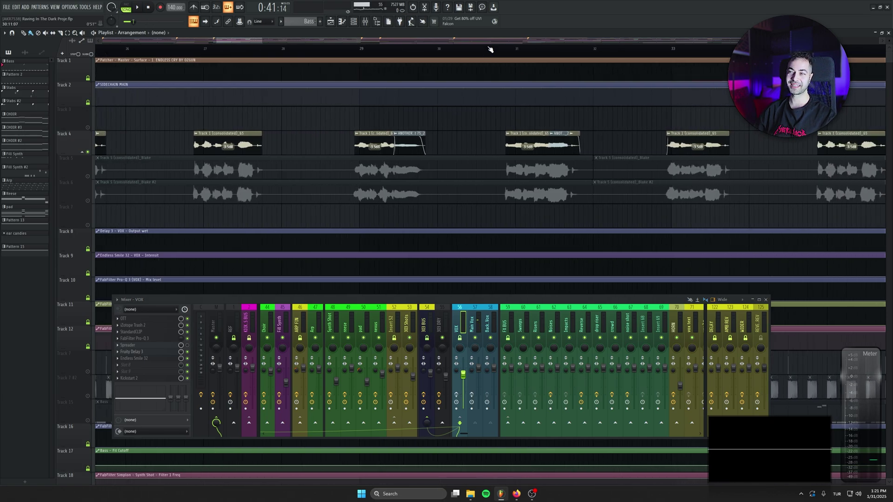
left_click(488, 48)
key("space")
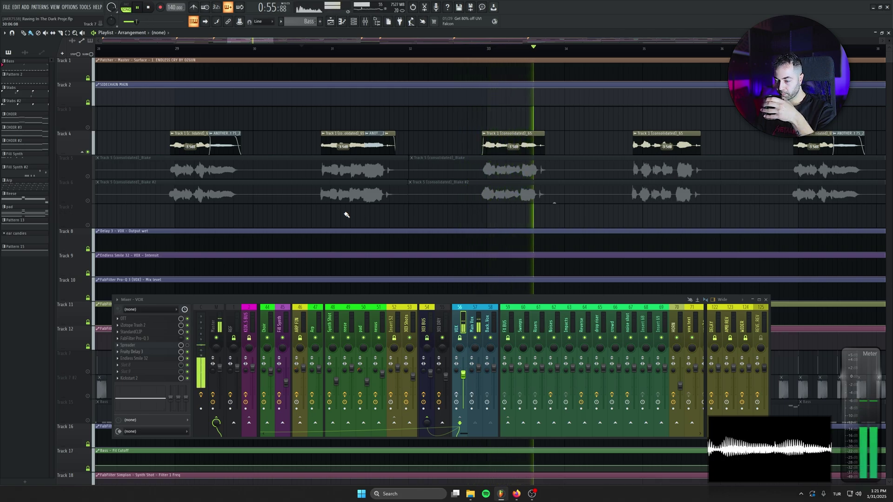
key("space")
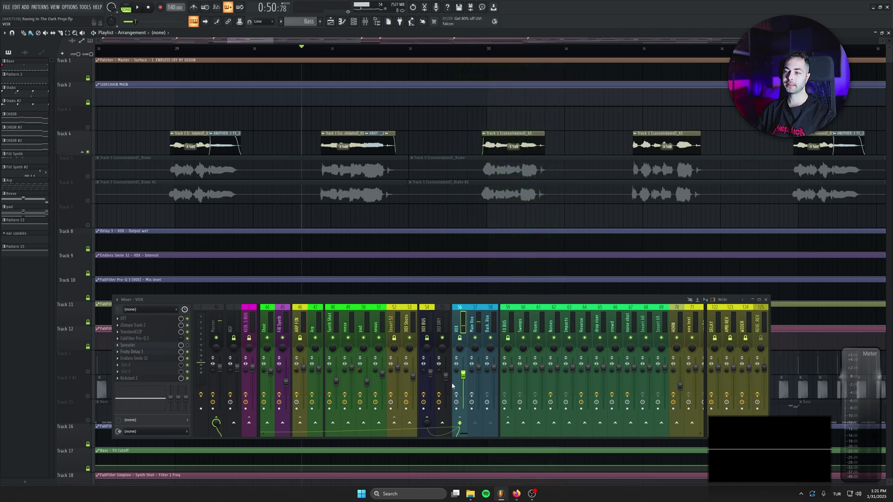
Step: Select the Main Vox mixer track, inspect its Fruity peak controller, and close the plugin
left_click(475, 329)
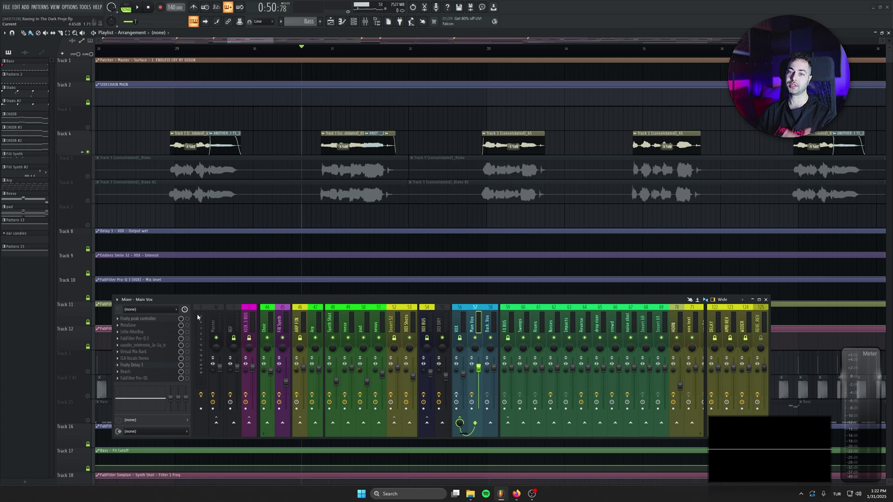
left_click(140, 319)
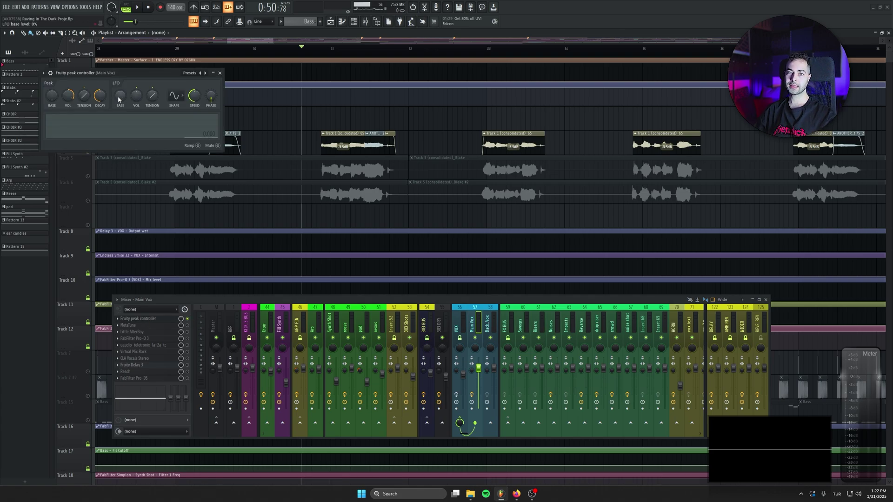
left_click(220, 73)
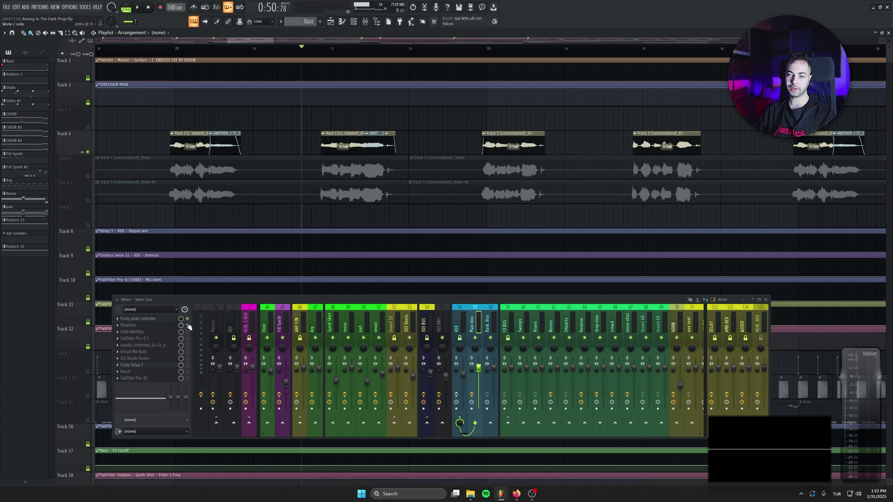
Step: Open MetaTune on the Main Vox track, audition the vocal from the Build marker, and close the plugin
left_click(155, 326)
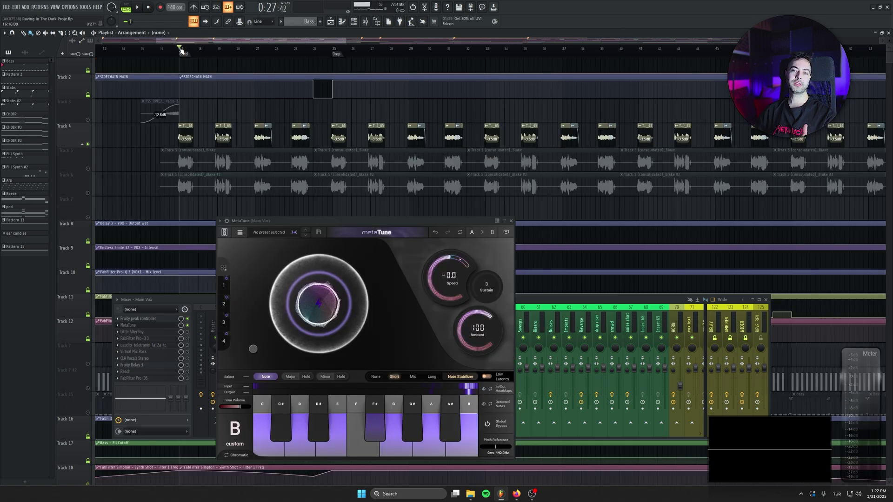
key("space")
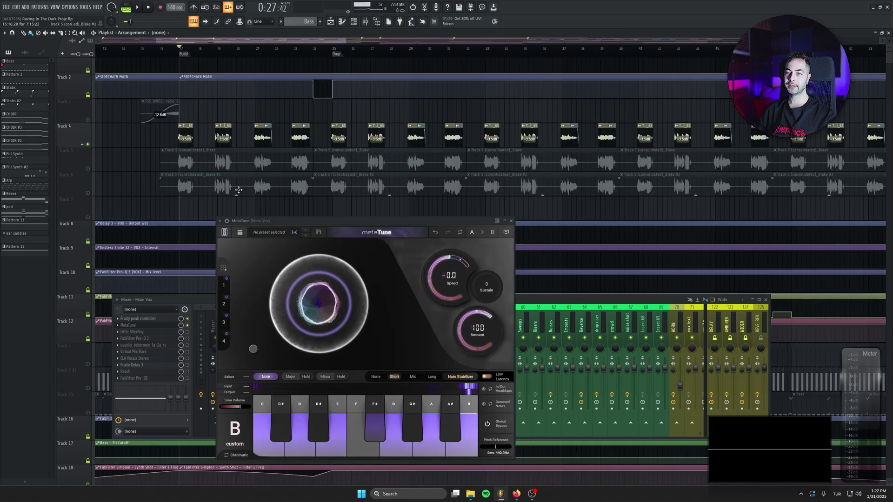
scroll(213, 166, "up", 3)
scroll(212, 165, "up", 3)
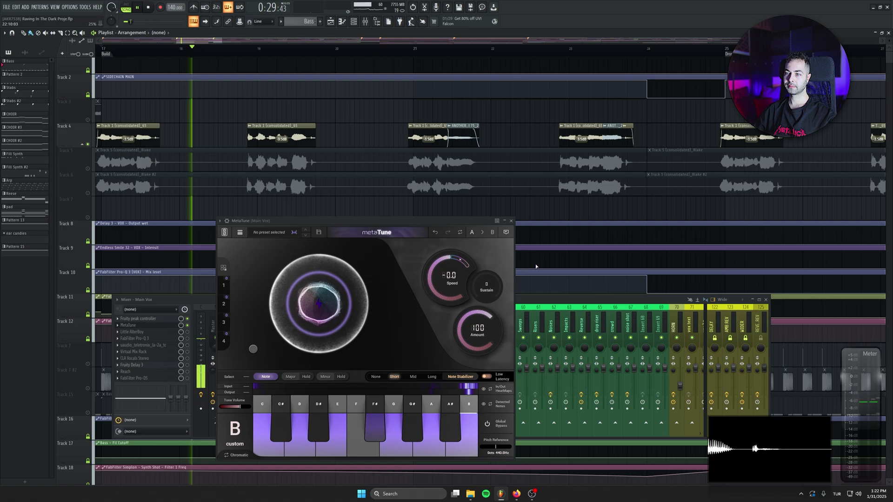
key("space")
left_click(511, 221)
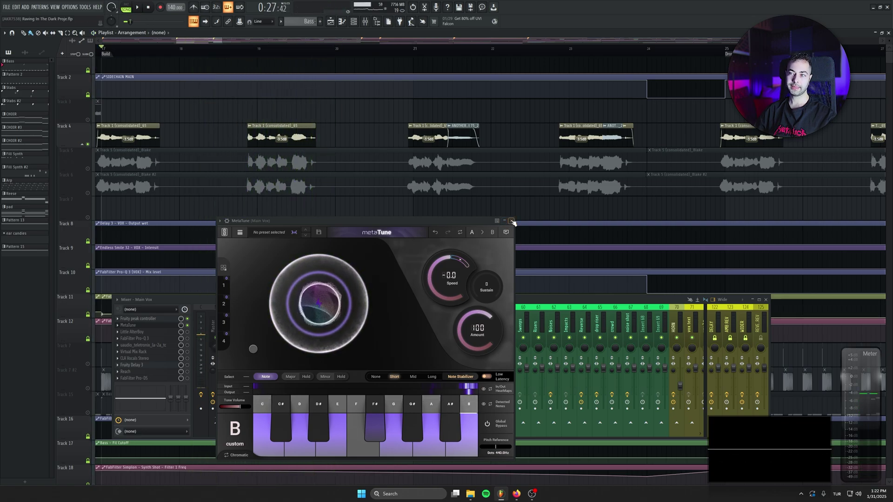
Step: Open Little AlterBoy on Main Vox, listen to the formant-shifted vocal from the Build marker, and close the plugin
left_click(135, 332)
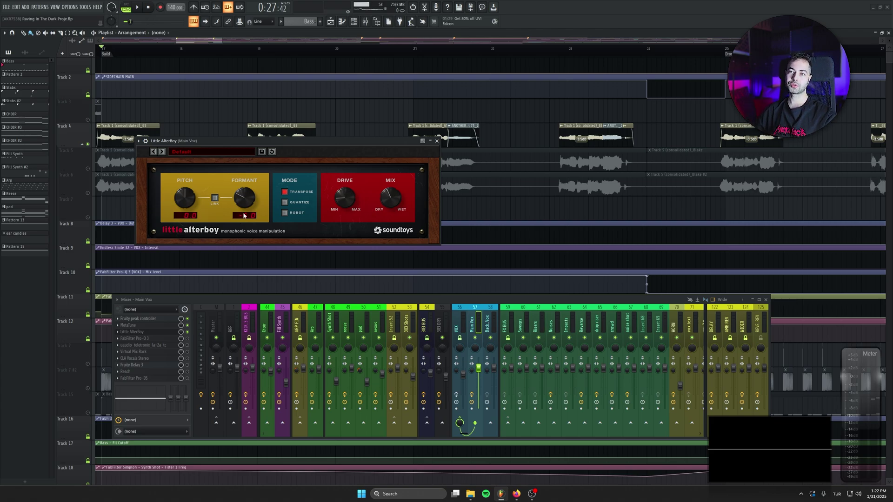
key("space")
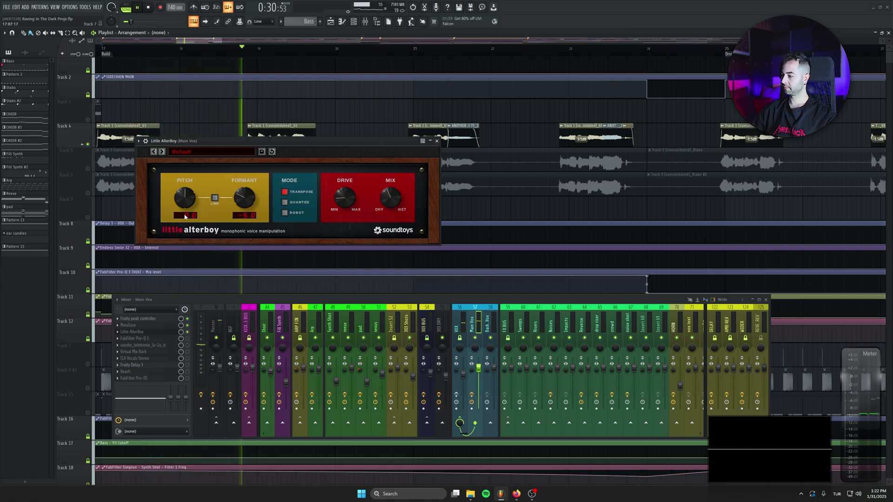
key("XF86AudioRaiseVolume")
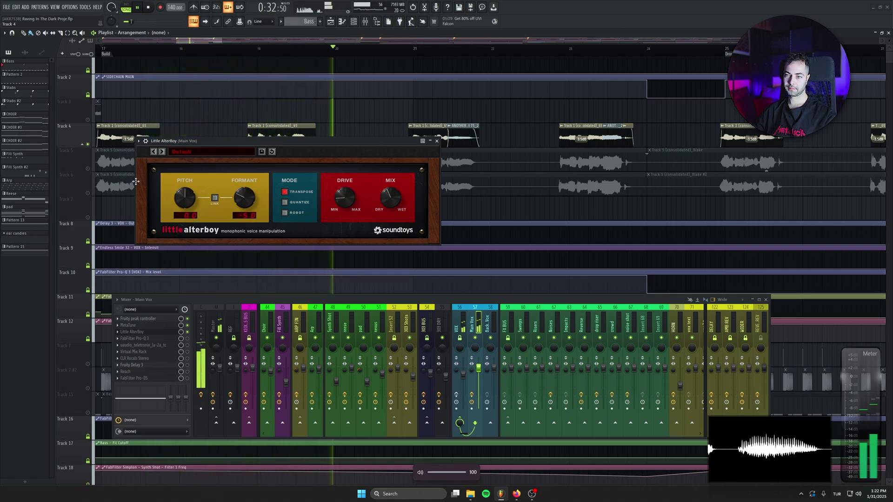
key("space")
left_click(437, 140)
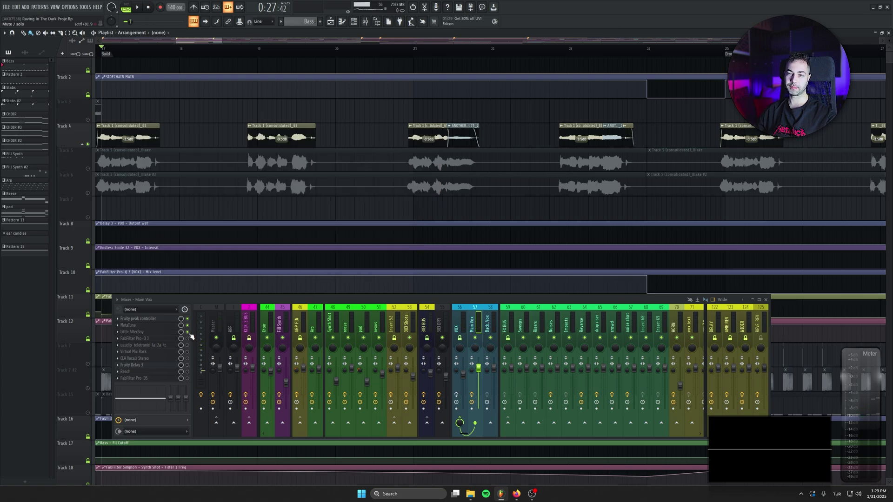
Step: Open FabFilter Pro-Q 3 on Main Vox and audition the equalized vocal while checking the Master track
left_click(173, 338)
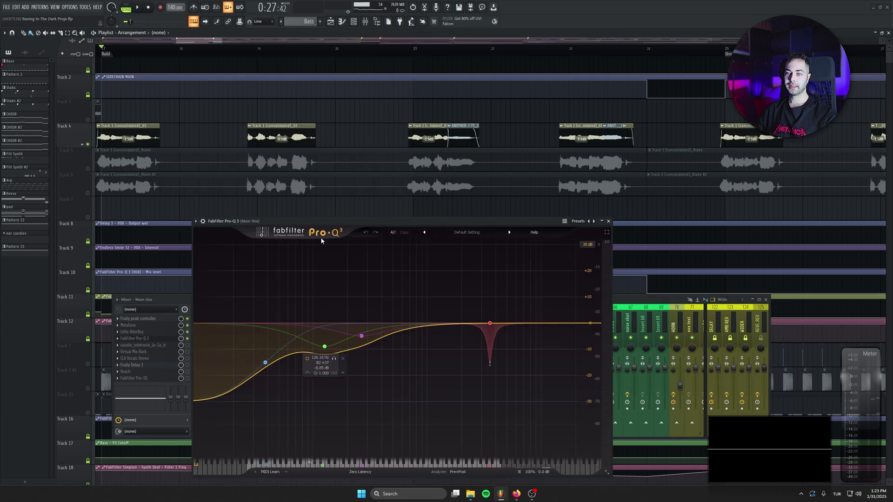
left_click_drag(342, 221, 503, 129)
key("space")
left_click(215, 327)
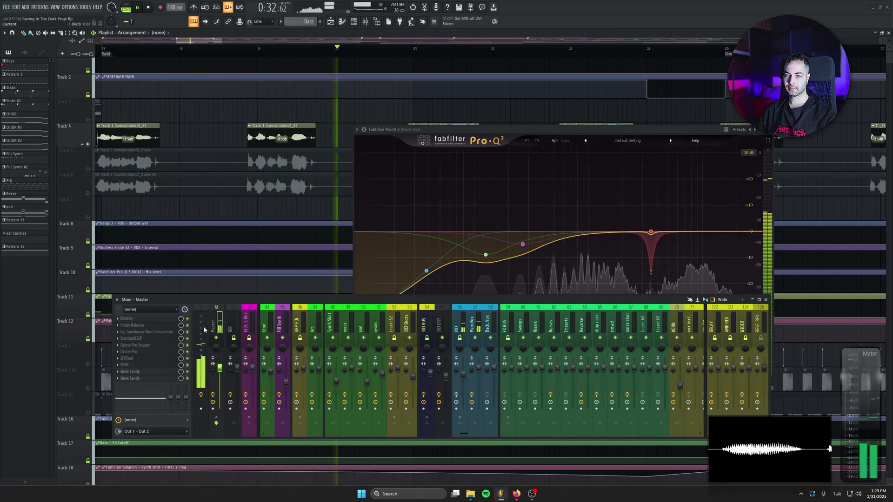
key("space")
Step: Reselect Main Vox, open its Teletronix LA-2A compressor, and audition the compressed vocal from the Build marker
left_click(472, 325)
left_click(140, 345)
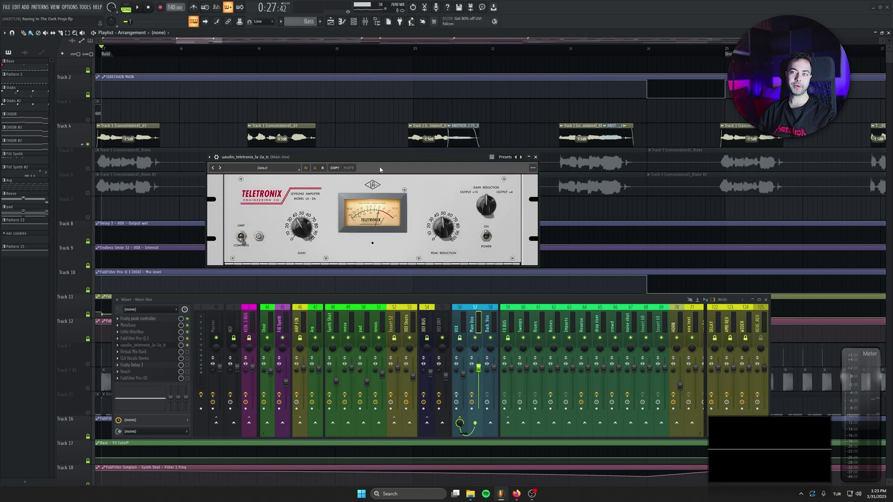
left_click_drag(380, 170, 383, 182)
key("space")
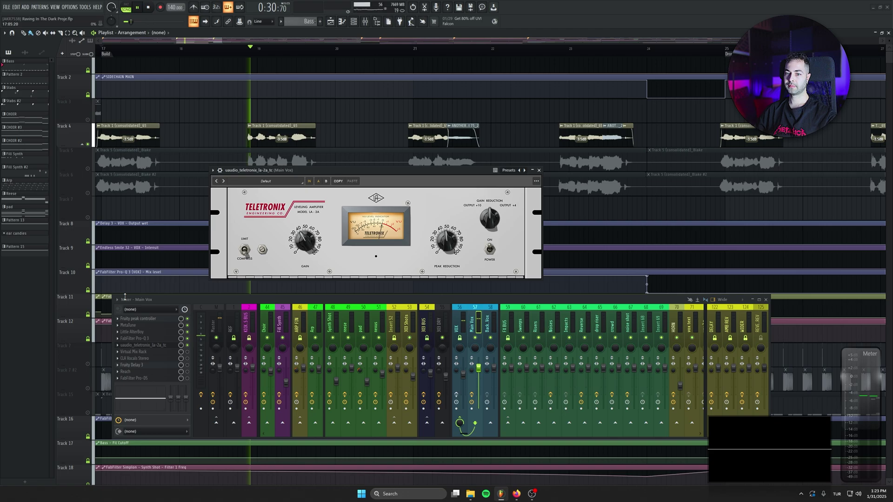
key("space")
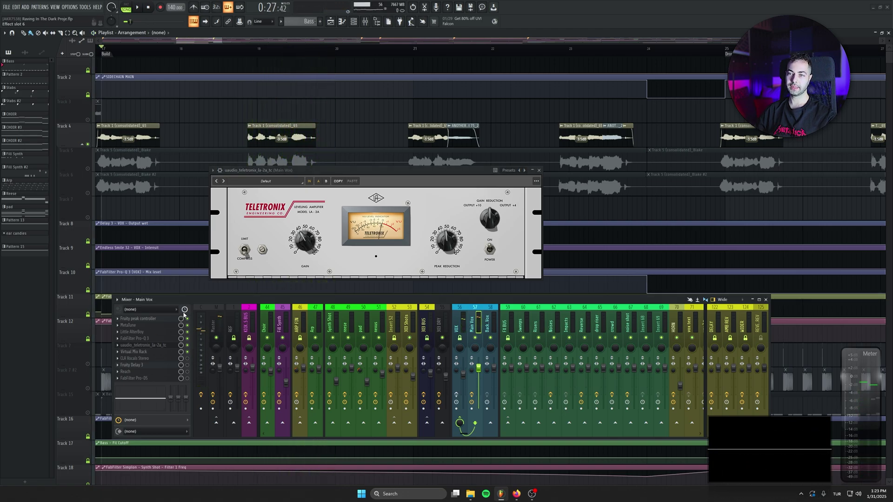
Step: Examine the Virtual Mix Rack on Main Vox, audition the vocal through it, and close the rack and LA-2A windows
left_click_drag(356, 82, 358, 119)
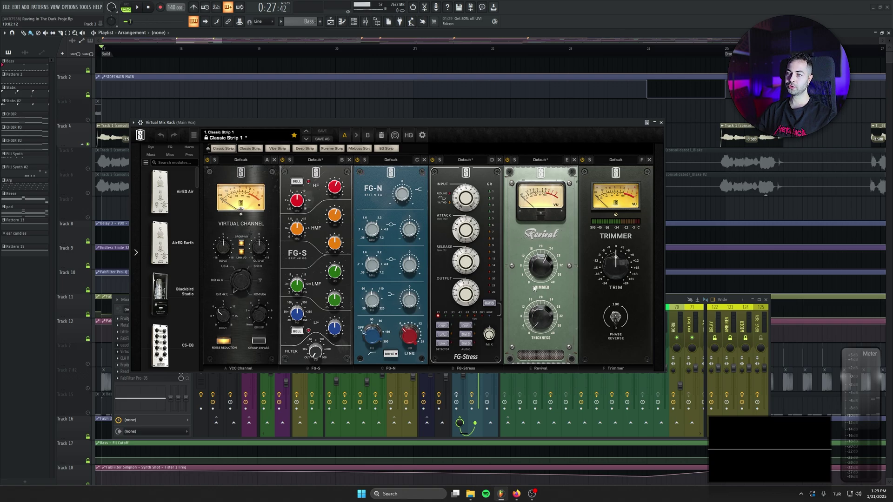
left_click_drag(541, 269, 547, 259)
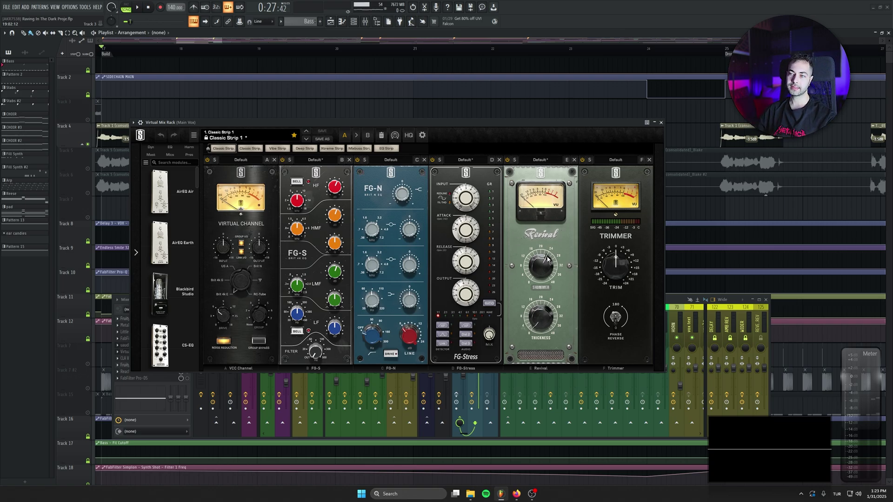
left_click_drag(145, 124, 226, 160)
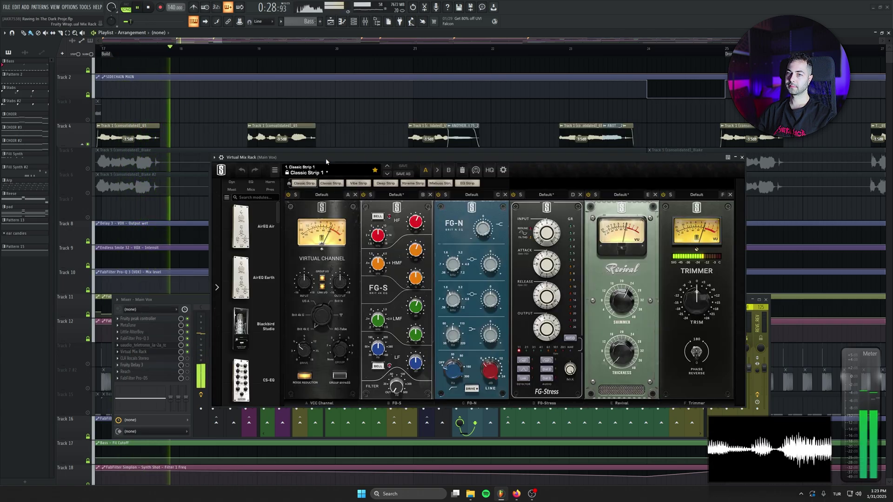
left_click(225, 158)
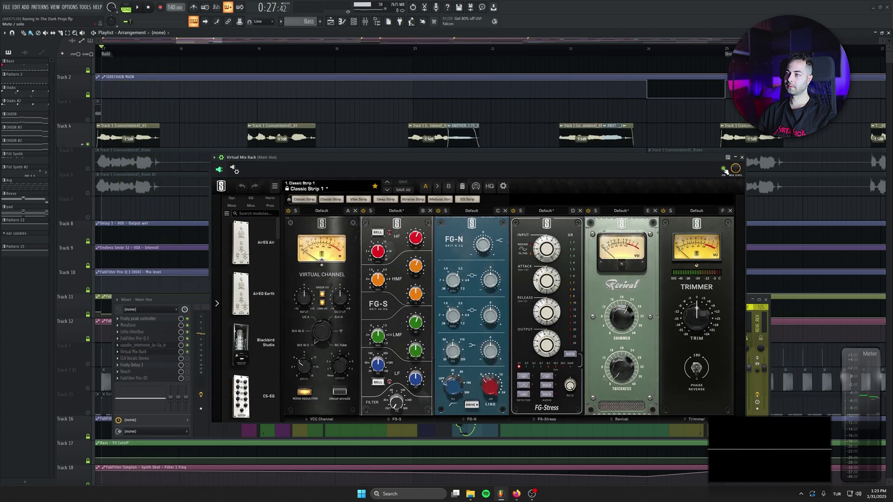
key("space")
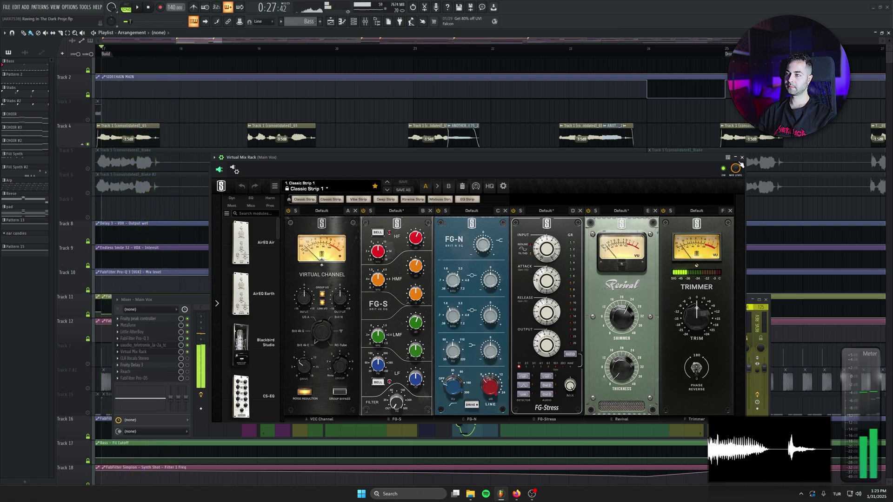
left_click(741, 157)
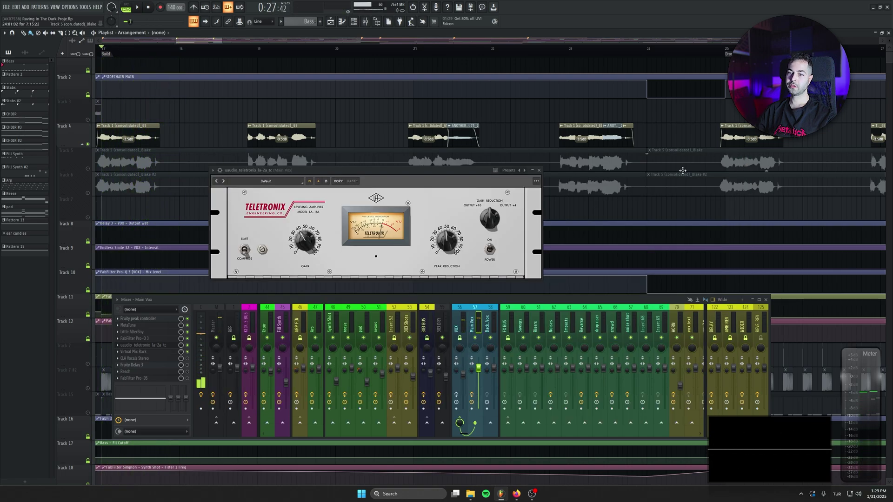
left_click(539, 170)
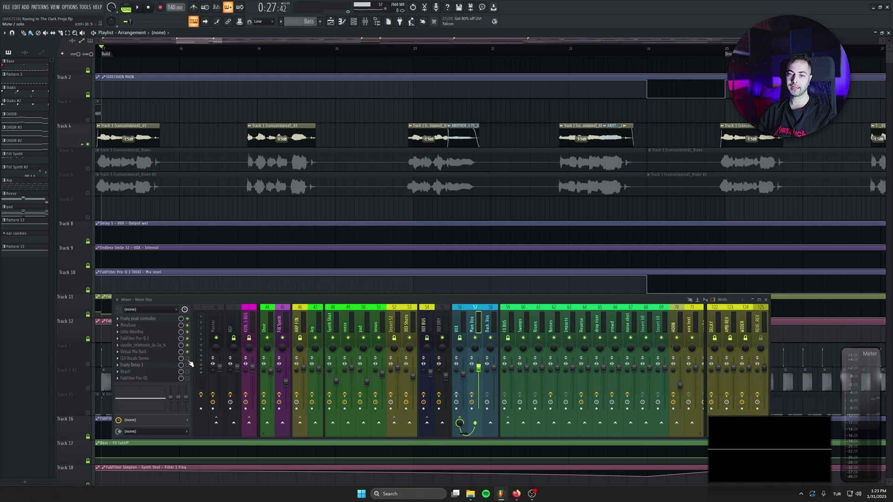
Step: Open CLA Vocals Stereo on Main Vox, restore its minimized window, and audition the vocal from the Build marker
left_click(171, 360)
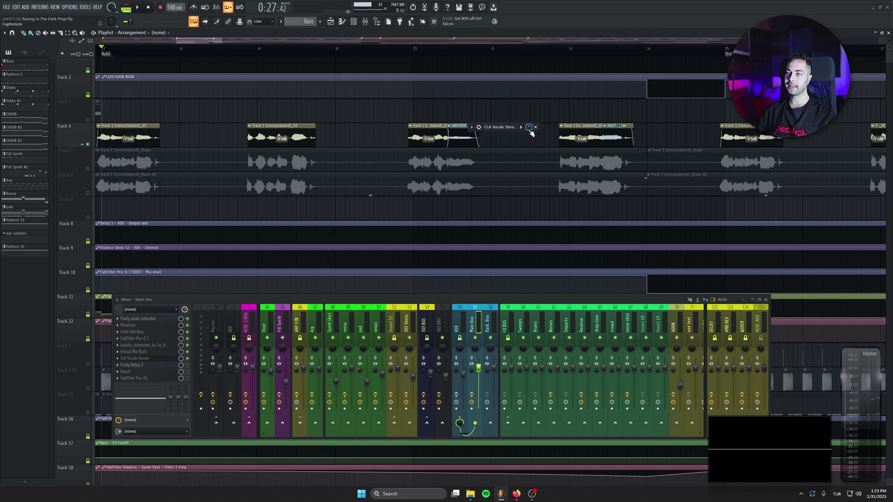
left_click(529, 127)
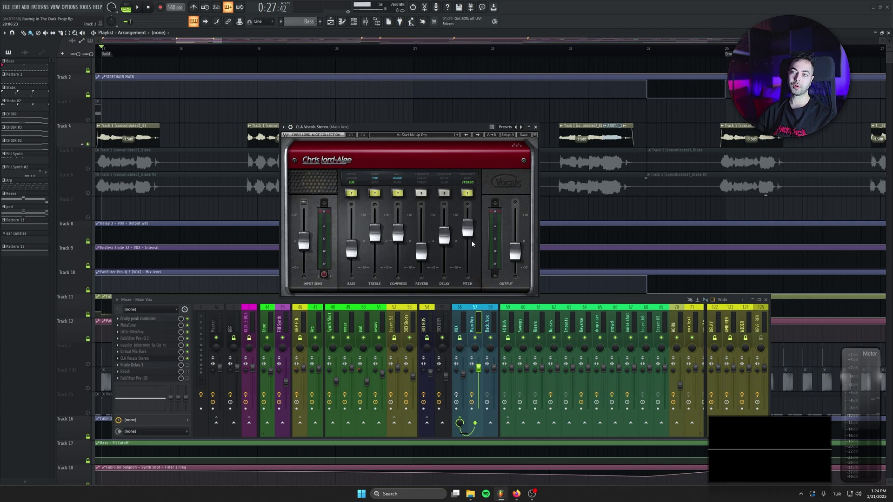
key("space")
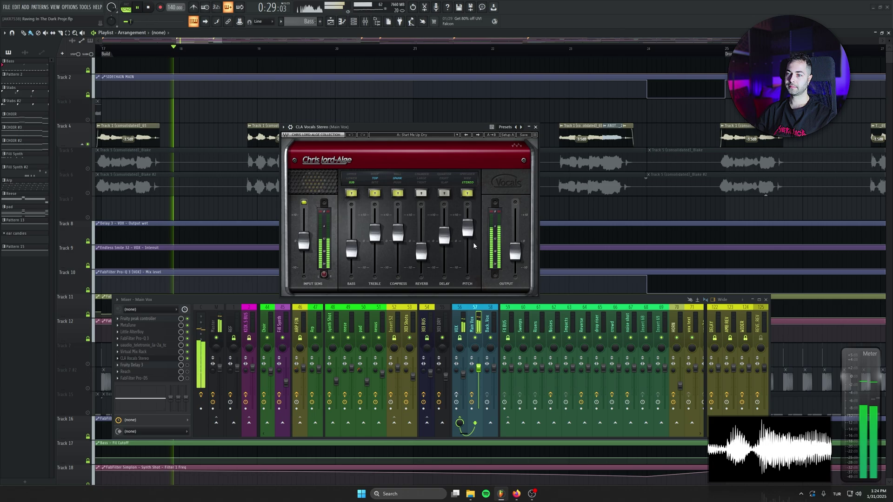
key("space")
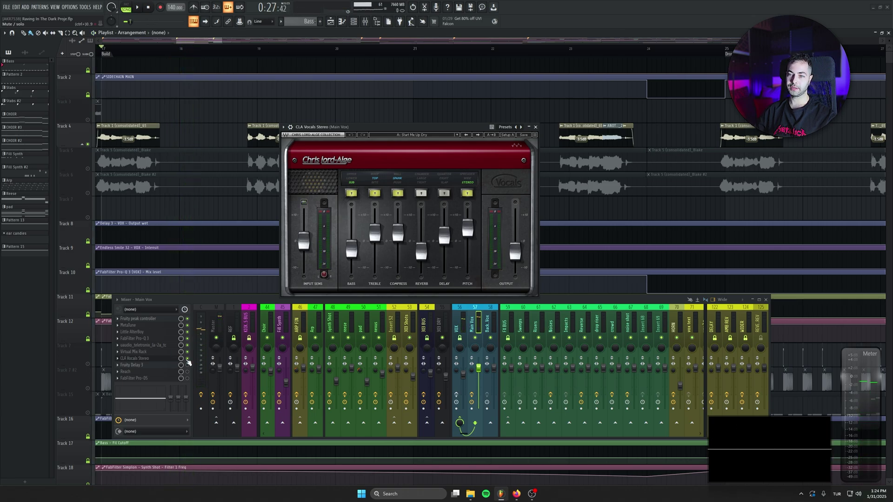
Step: Audition the vocal around the CLA Vocals Stereo stage, and again with Fruity Delay 3 opened on Main Vox
key("space")
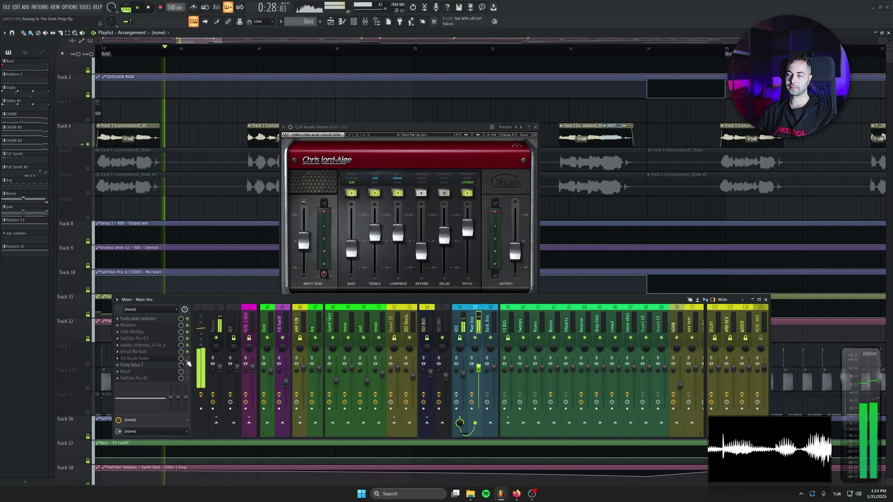
key("space")
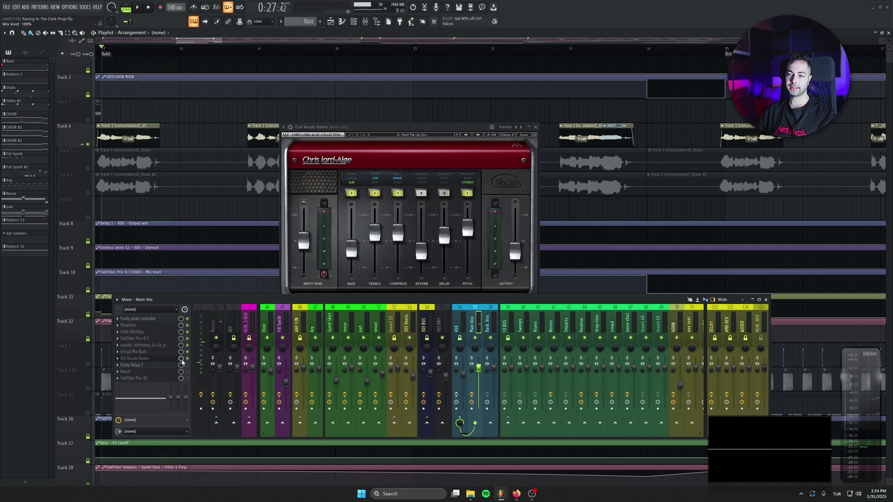
left_click(160, 366)
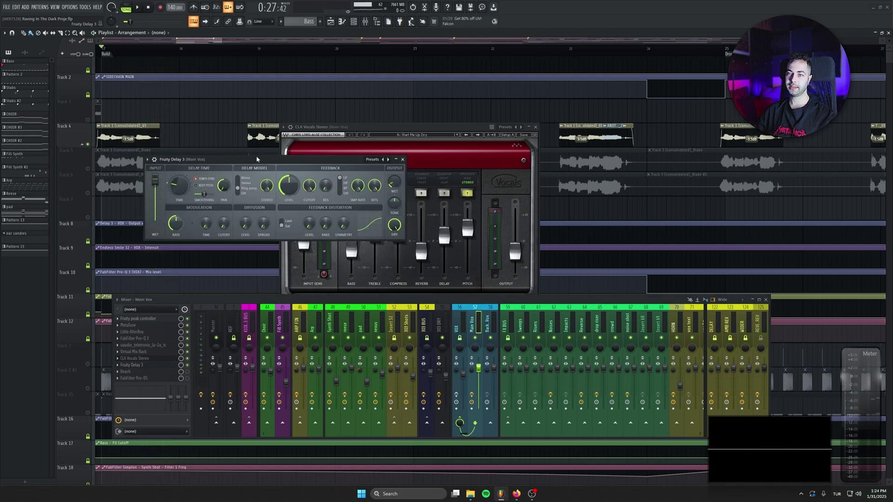
left_click_drag(256, 159, 286, 173)
key("space")
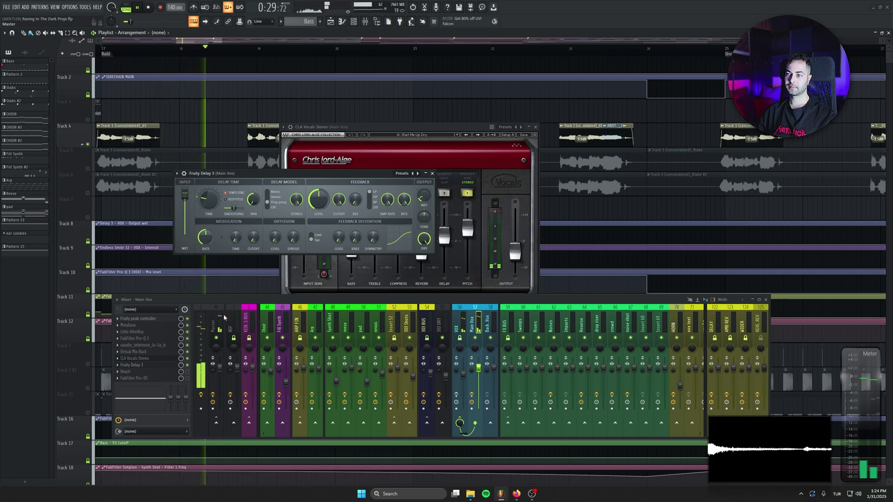
left_click(148, 7)
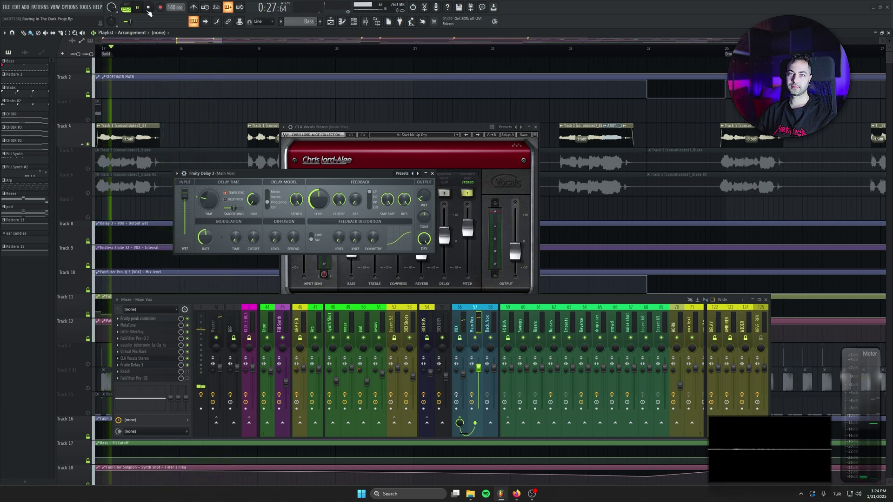
key("space")
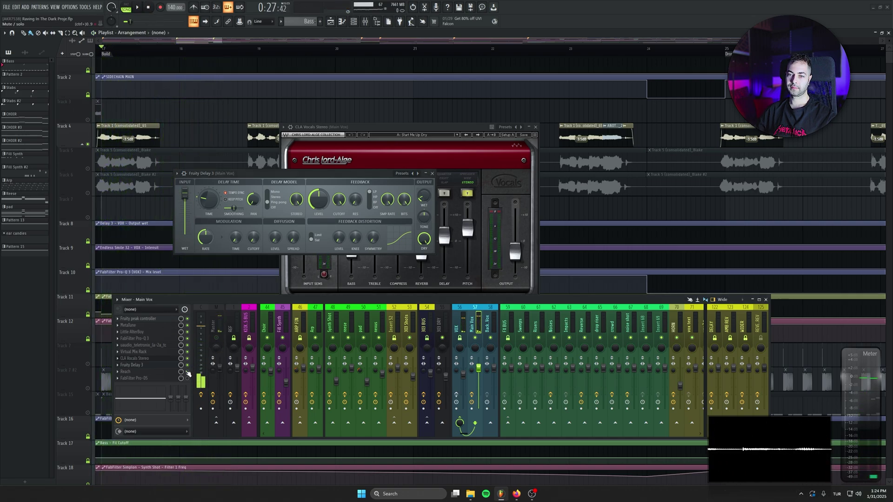
Step: Enable the Reach reverb on Main Vox, audition the vocal through it from the Build marker, and close its window
left_click(188, 372)
left_click(219, 368)
key("space")
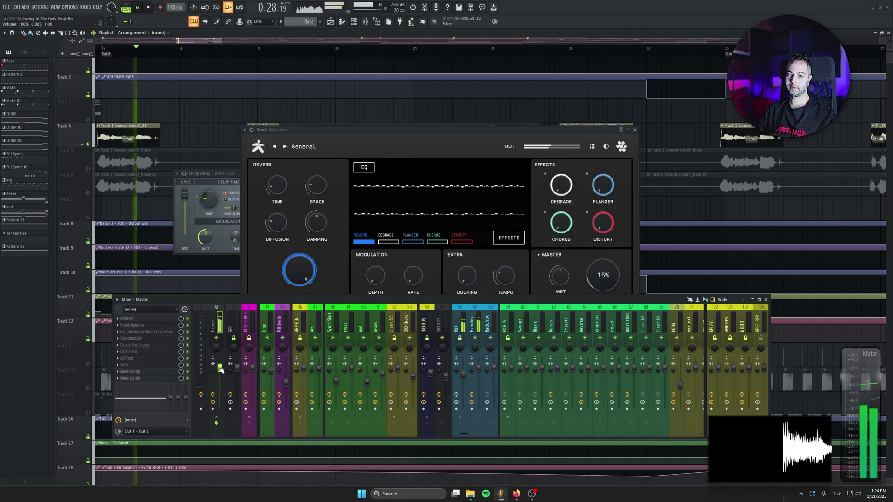
left_click(630, 131)
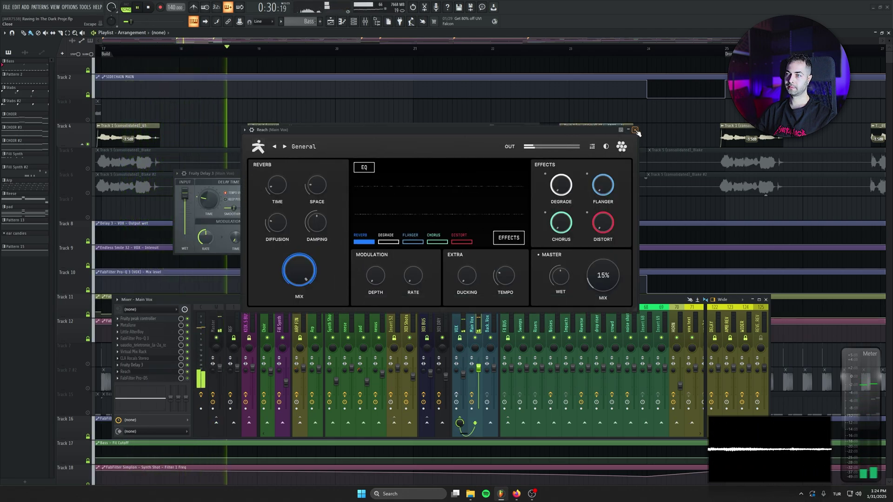
left_click(635, 131)
key("space")
Step: Examine FabFilter Pro-DS on Main Vox and close the remaining Fruity Delay 3, Pro-DS and CLA Vocals Stereo windows
left_click(432, 174)
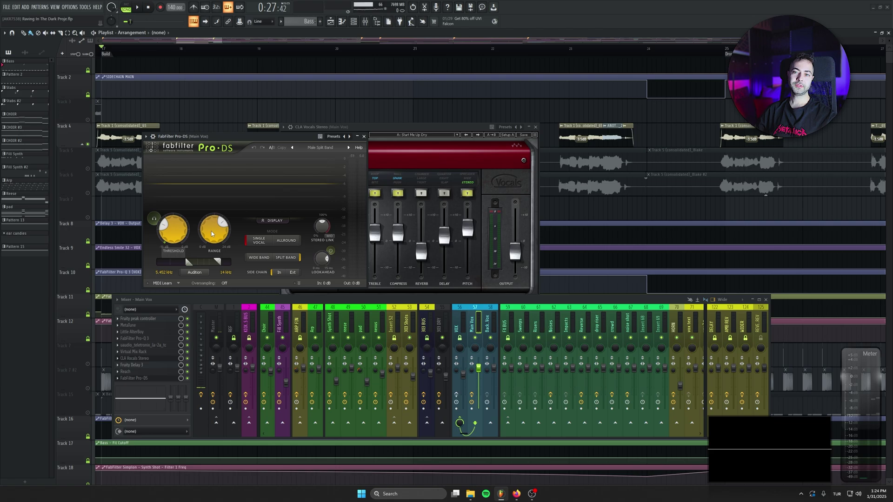
left_click(364, 137)
left_click(535, 127)
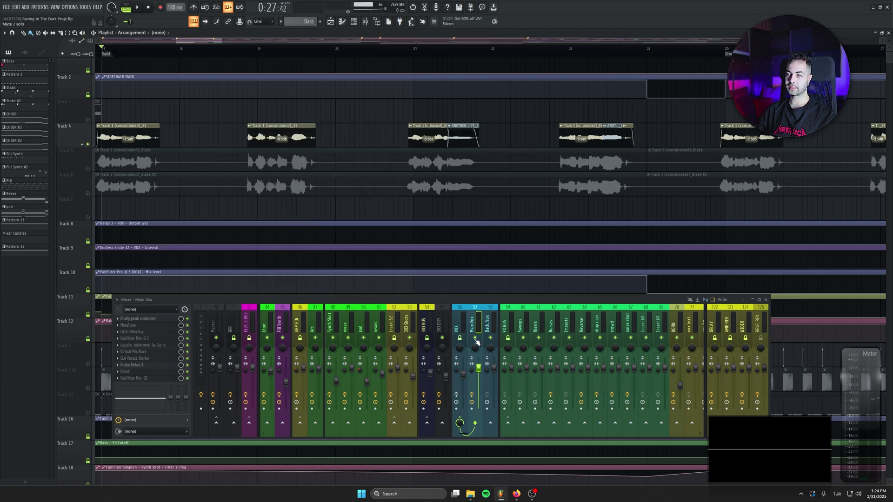
Step: Select the VOX bus and open its OTT, iZotope Trash 2 and StandardCLIP plugins side by side
left_click(458, 403)
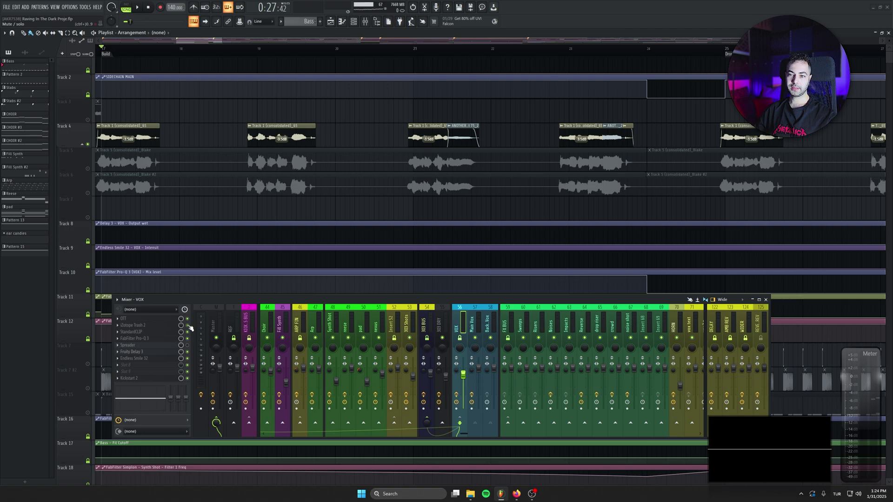
left_click(136, 319)
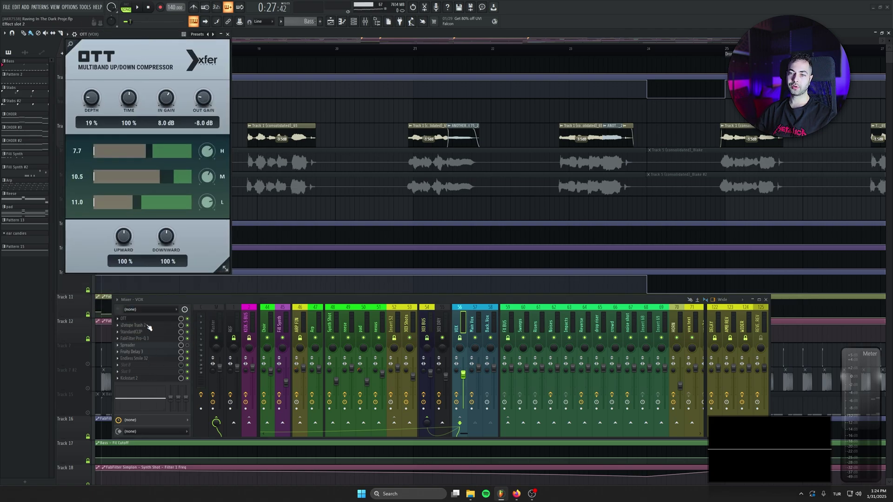
left_click(133, 325)
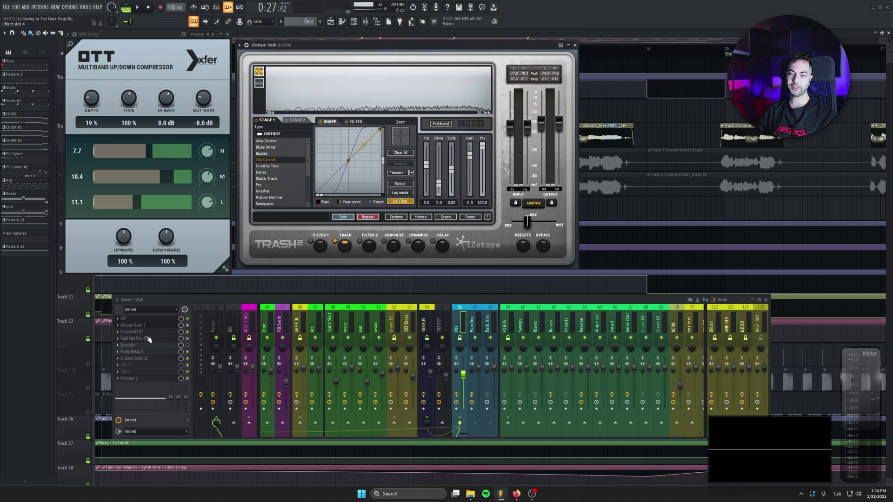
left_click(131, 332)
left_click_drag(268, 68, 710, 85)
Step: Inspect FabFilter Pro-Q 3 and Fruity Delay 3 on the VOX bus, close both, and audition the processed vocal
left_click(134, 338)
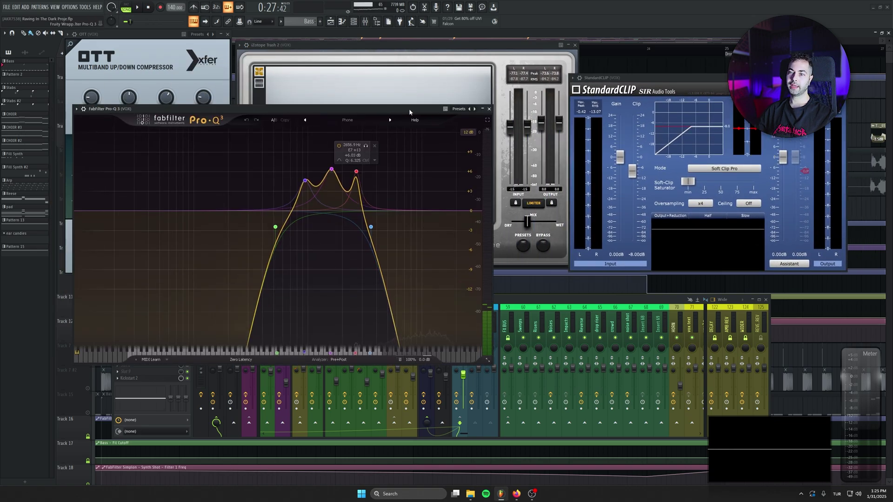
left_click(489, 109)
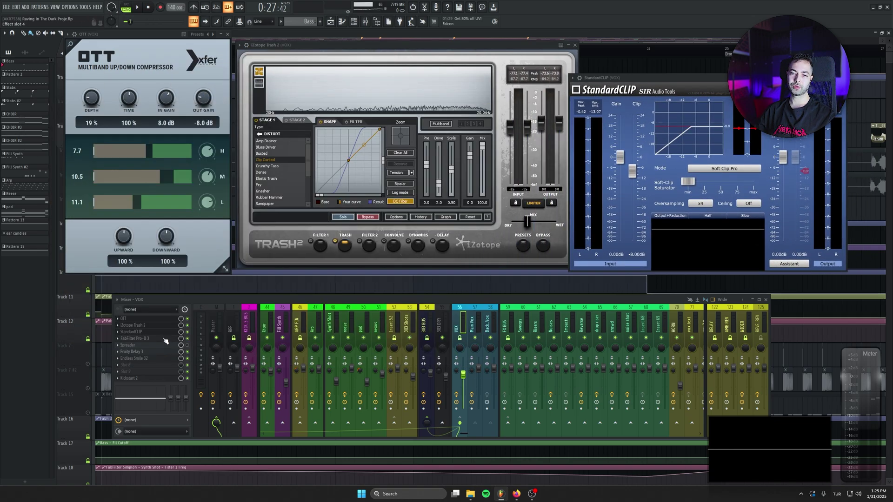
left_click(136, 351)
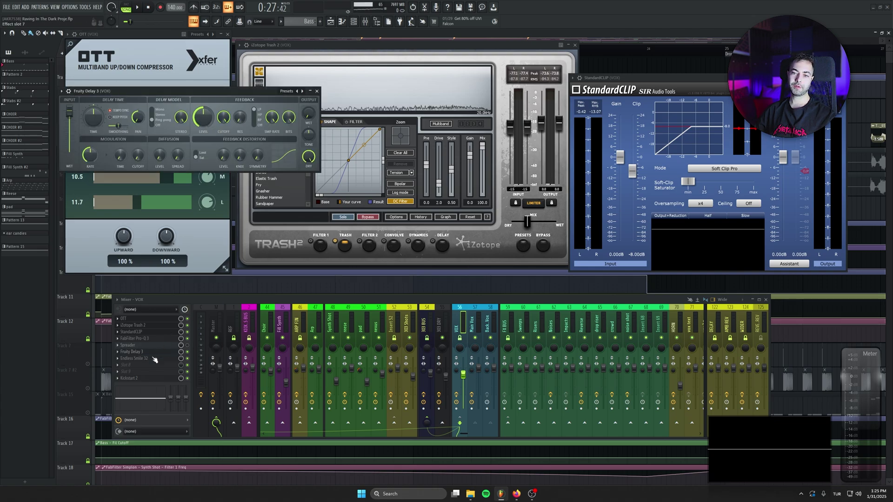
key("Escape")
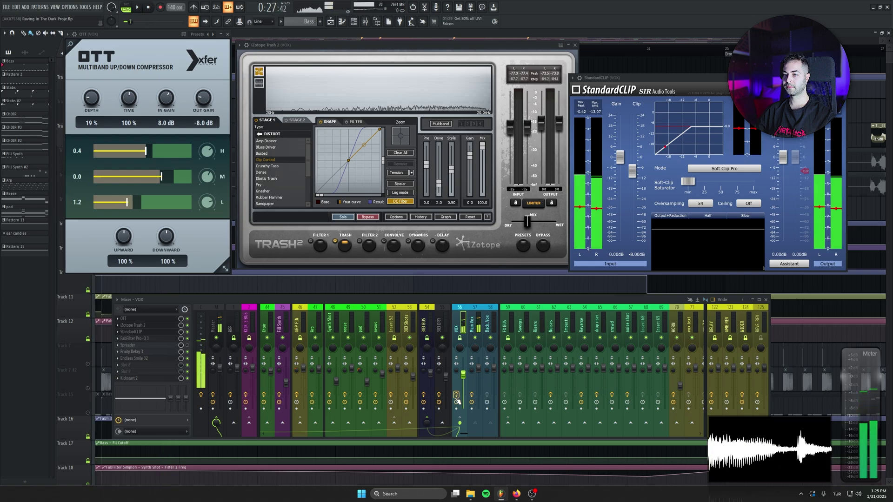
key("space")
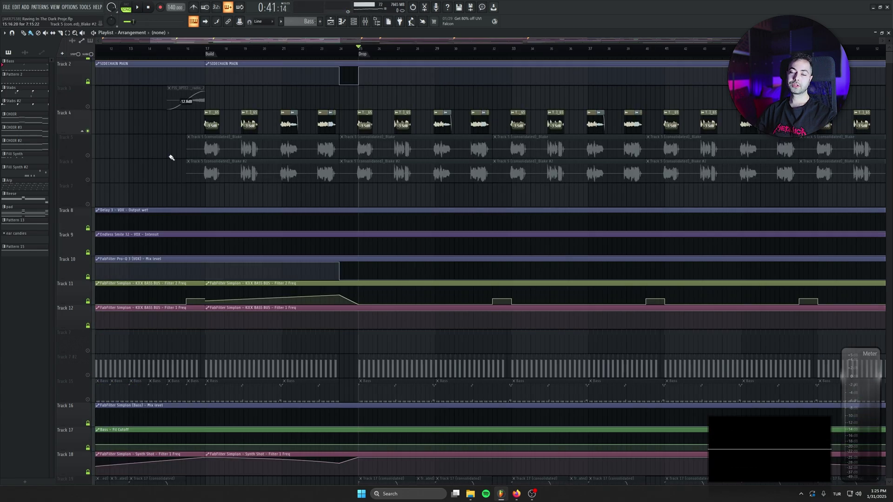
Step: Unmute the consolidated vocal clips on Tracks 5 and 6 and silence the Track 4 vocal
scroll(307, 223, "right", 2)
scroll(307, 224, "up", 1)
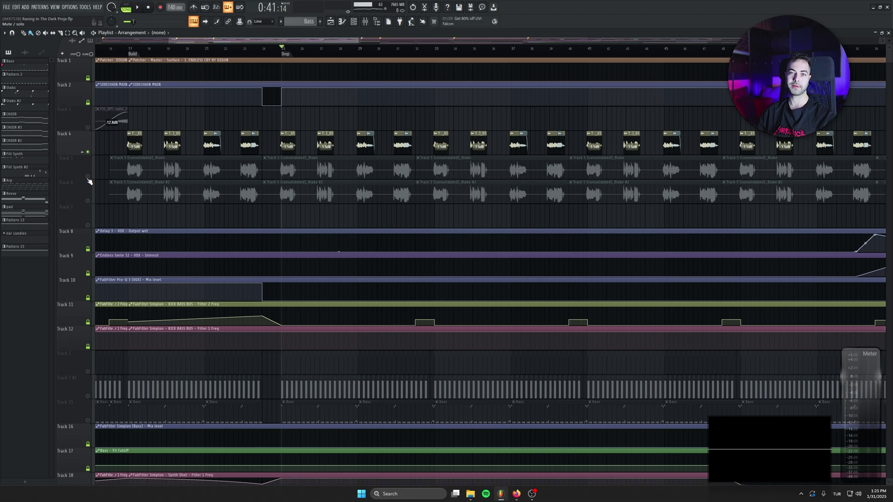
left_click(88, 177)
scroll(90, 181, "up", 5)
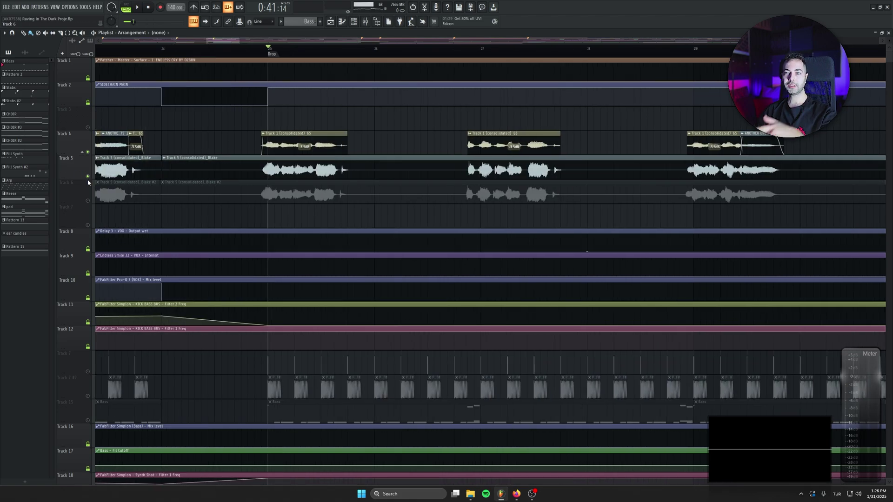
right_click(89, 177)
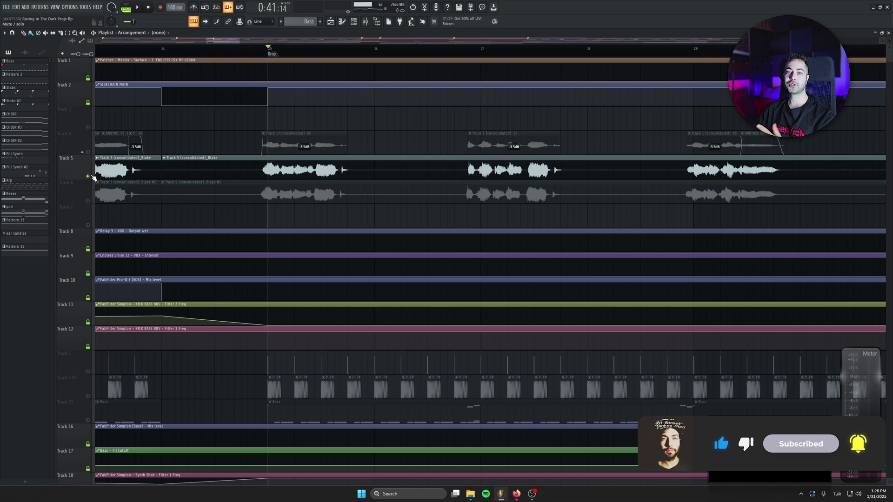
left_click(88, 201)
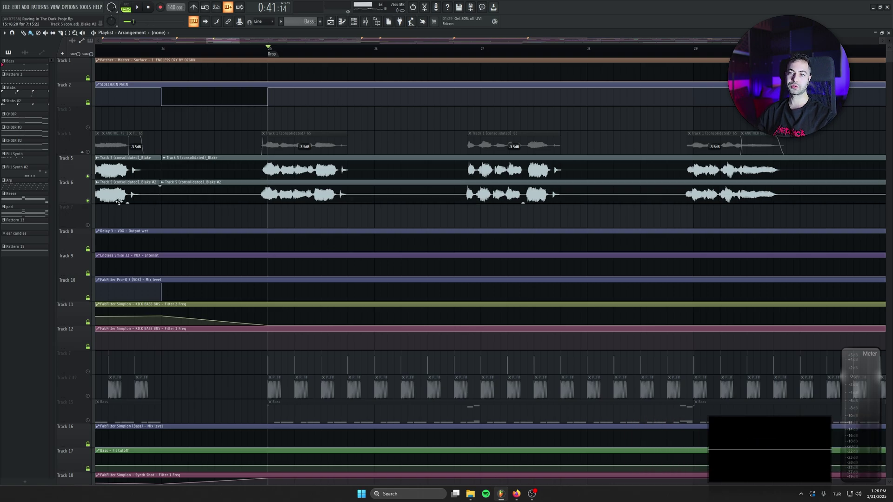
Step: Select the vocal clips on Tracks 5 and 6 and audition them from the Drop marker with the mixer open
scroll(274, 157, "up", 5)
left_click_drag(217, 156, 500, 231)
key("space")
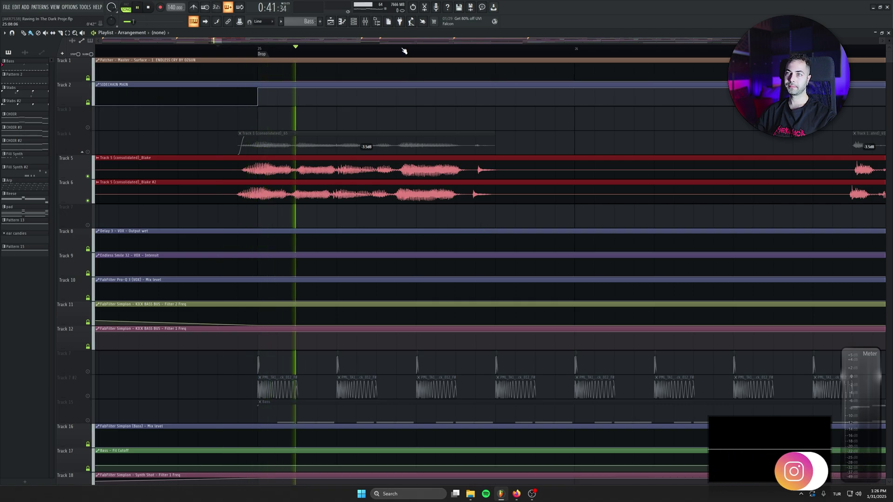
left_click(365, 22)
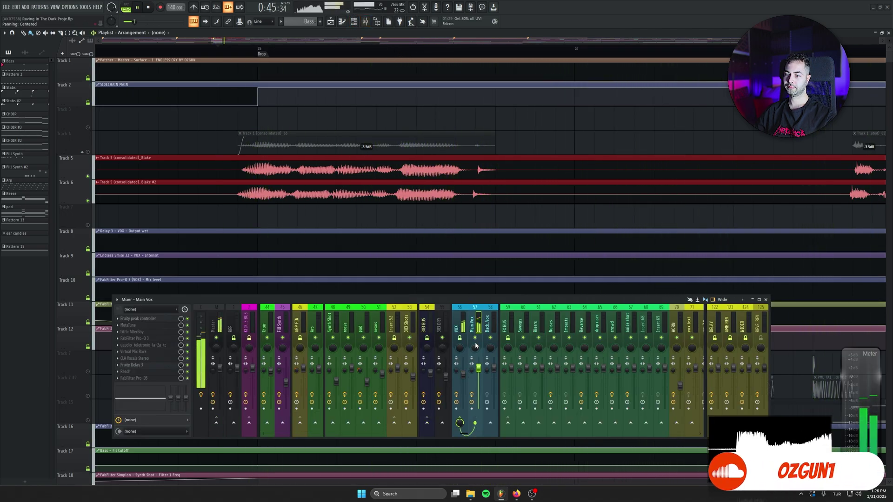
key("space")
Step: Examine the audio clip settings of the Track 4, Track 5 and Track 6 vocals, closing the settings window when done
double_click(368, 166)
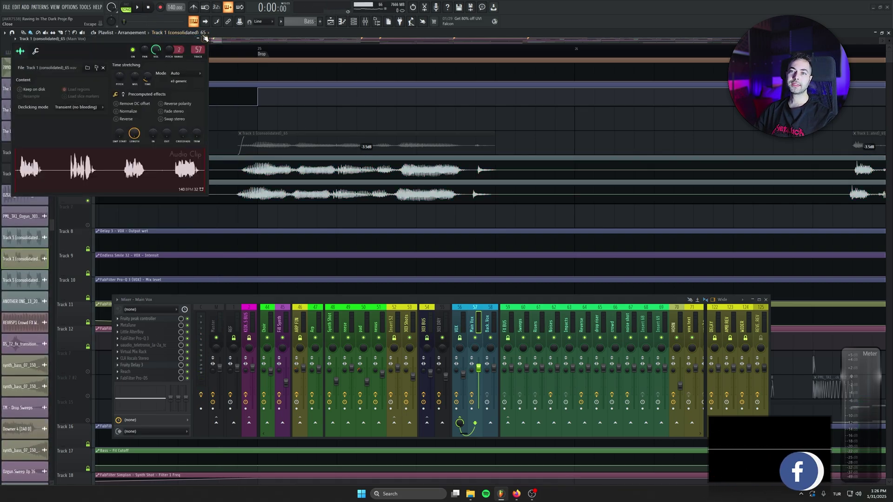
left_click(205, 38)
double_click(218, 175)
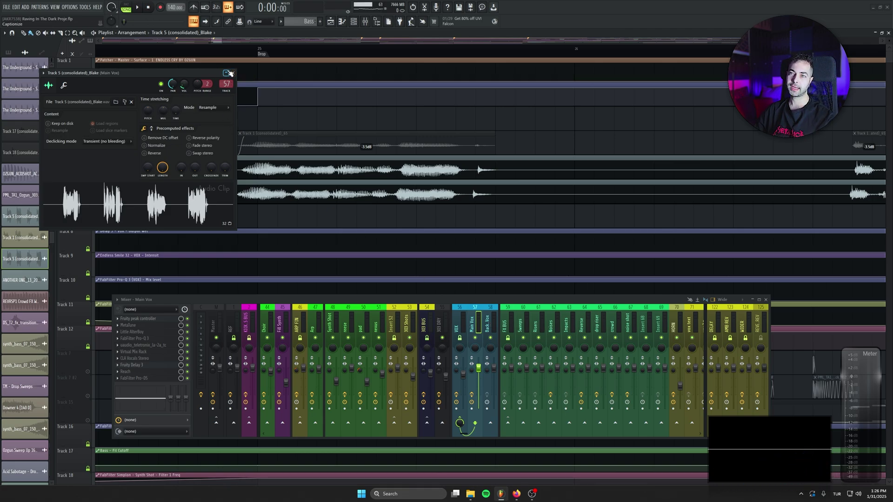
double_click(307, 176)
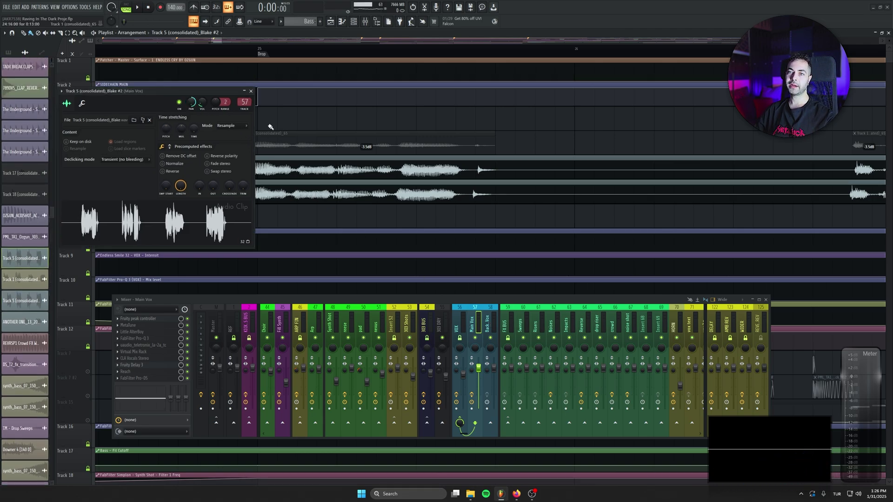
left_click(251, 92)
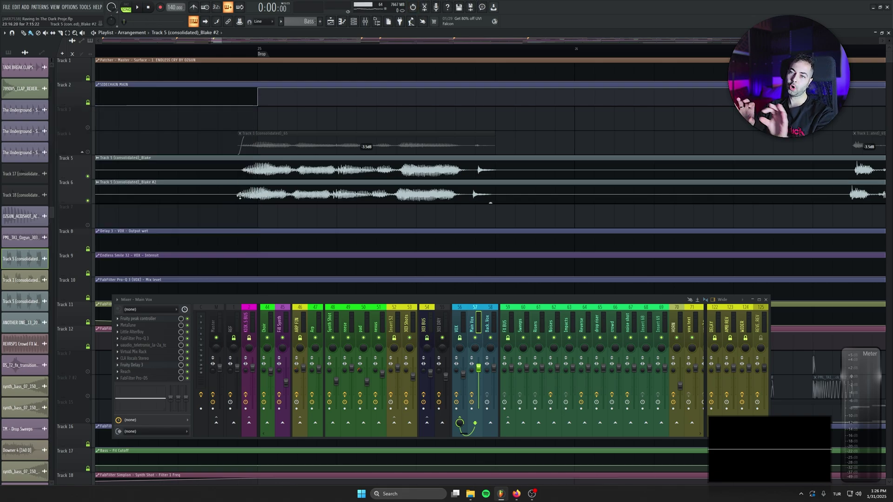
Step: Select the doubled vocal clips on Tracks 5 and 6 and unmute the Track 4 vocal, keeping its track group expanded
scroll(239, 195, "up", 3)
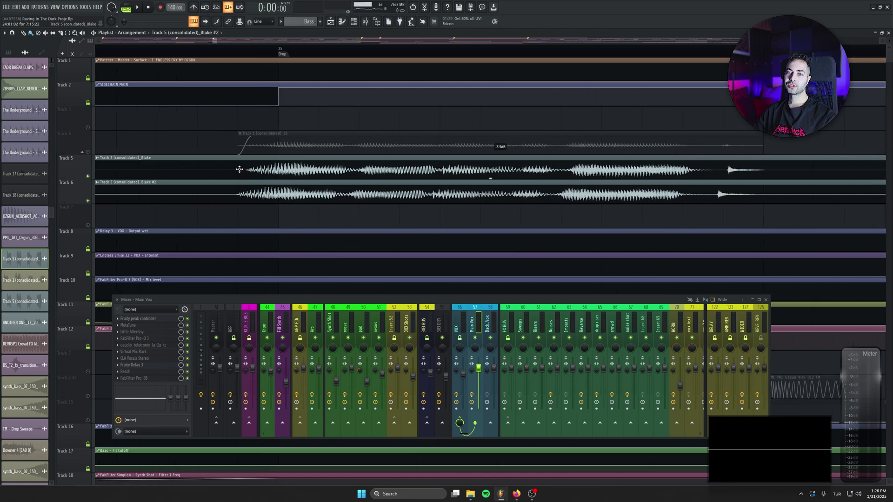
left_click_drag(240, 195, 279, 161)
left_click(86, 152)
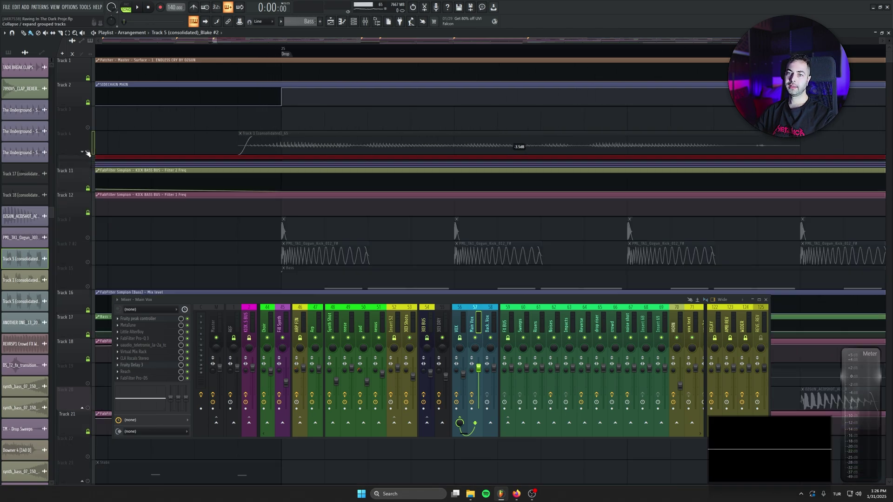
left_click(84, 152)
scroll(181, 158, "down", 2)
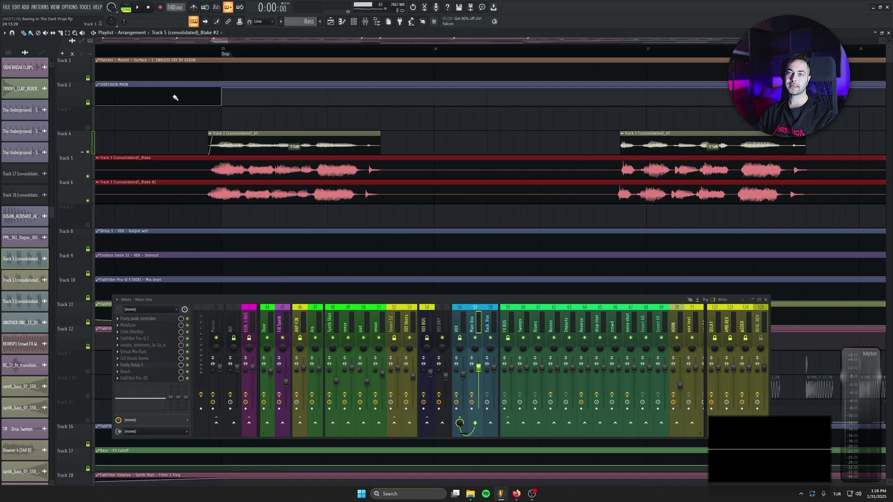
Step: Play the layered vocals from just before the Drop marker and mute Tracks 5 and 6 during playback for comparison
left_click(174, 55)
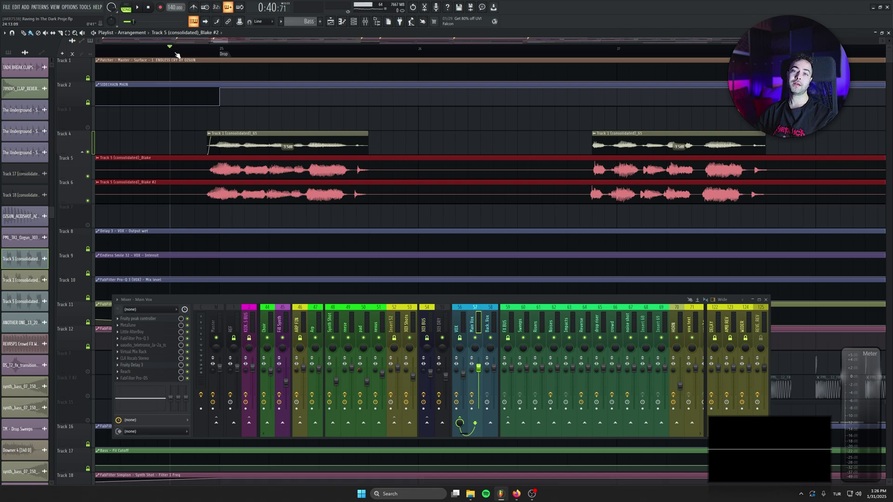
key("space")
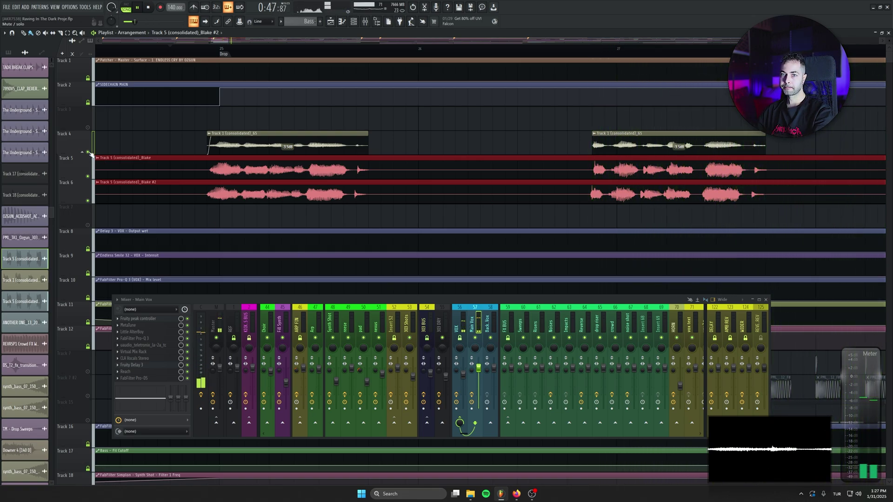
left_click(88, 176)
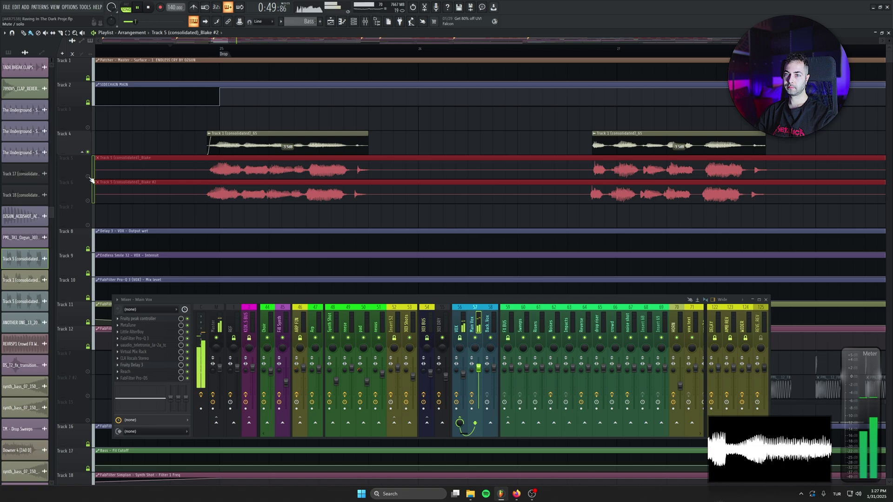
scroll(102, 175, "down", 6)
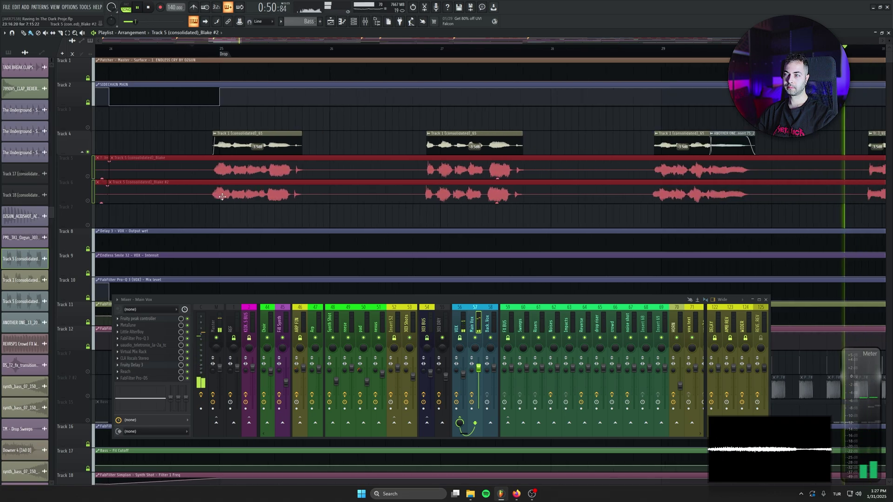
Step: Unmute the doubled vocals on Tracks 5 and 6 and audition them within the drop, stopping playback when done
left_click(88, 176)
left_click(423, 48)
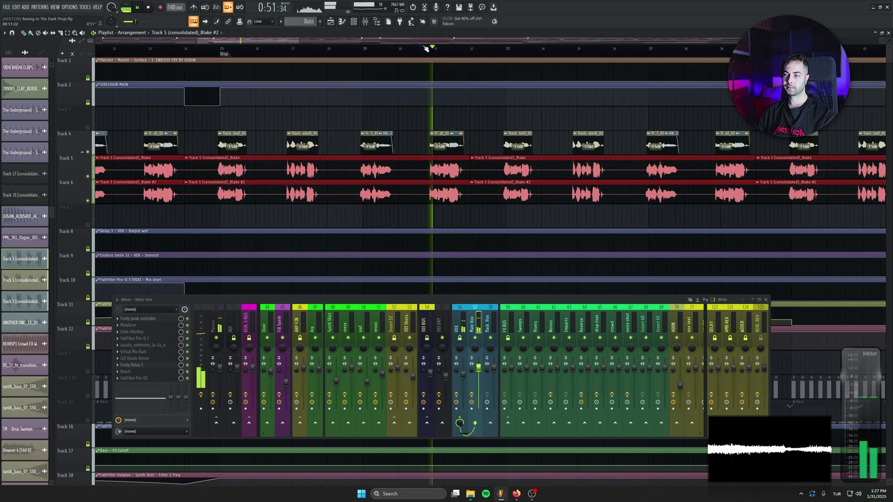
left_click(148, 7)
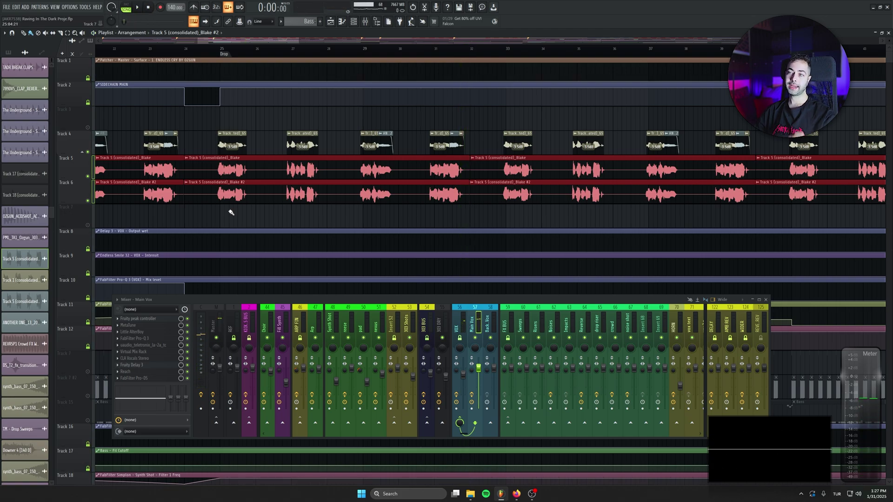
Step: Close the mixer and unmute Track 7, Track 7 #2 and the Bass on Track 15
scroll(302, 218, "down", 2)
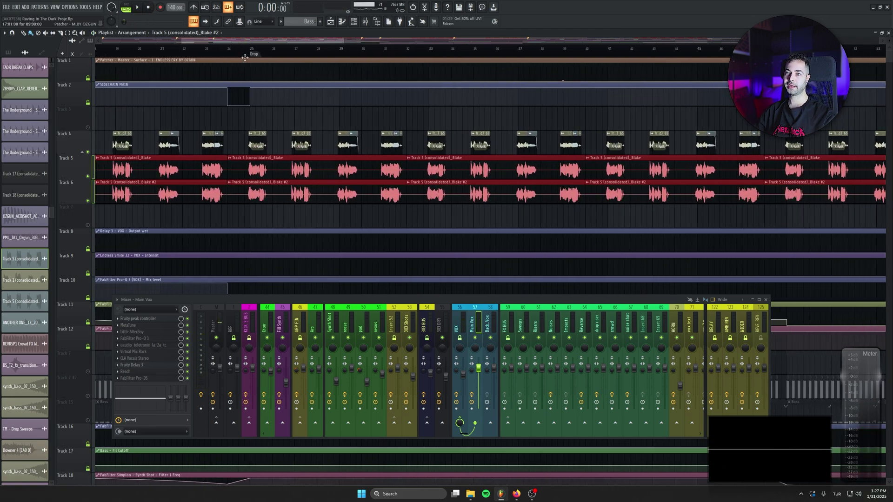
left_click(765, 299)
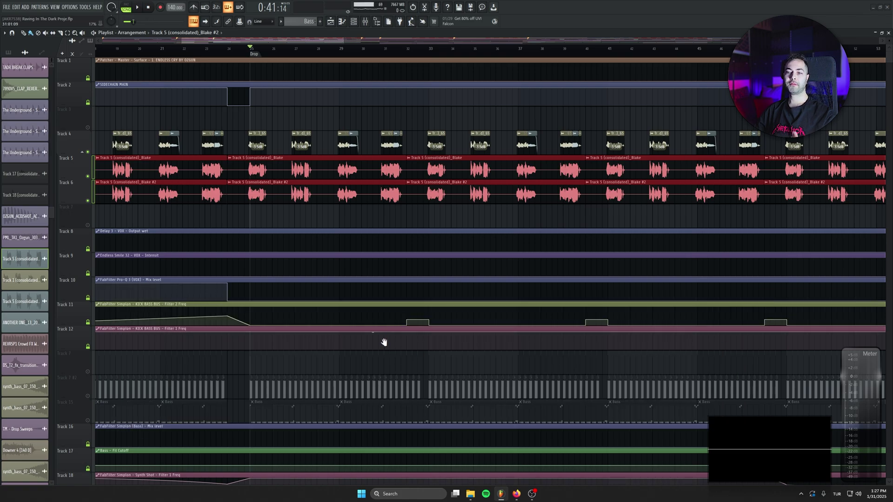
scroll(384, 343, "down", 3)
left_click(88, 319)
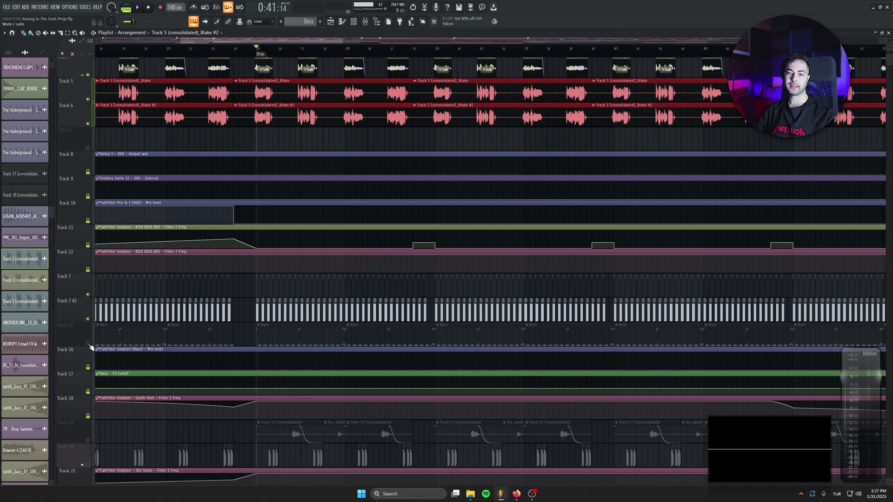
left_click(88, 344)
Step: Play the vocals together with Tracks 7, 7 #2 and 15 from the Drop marker, then stop and deselect the vocal clips
scroll(275, 304, "down", 3)
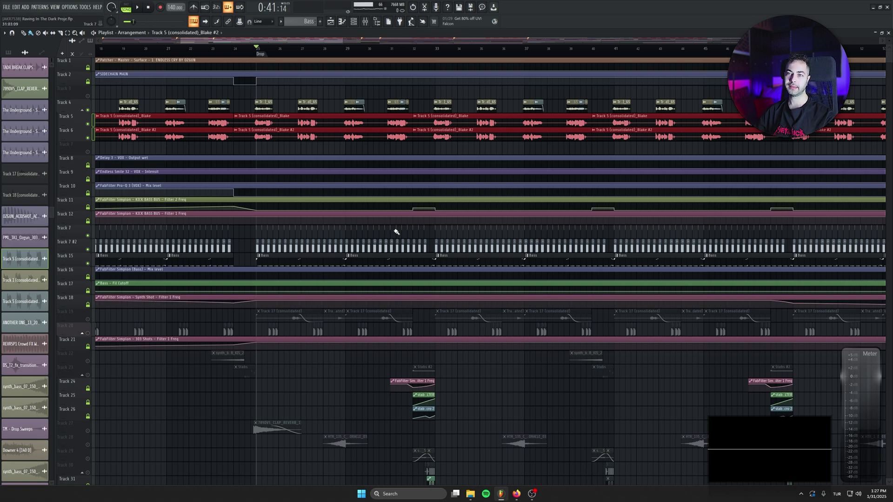
scroll(397, 231, "up", 1)
key("space")
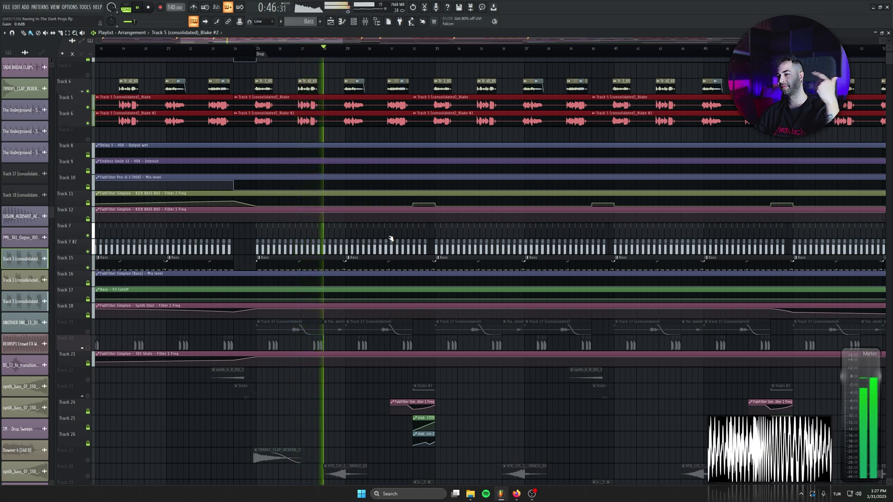
key("space")
left_click(211, 153)
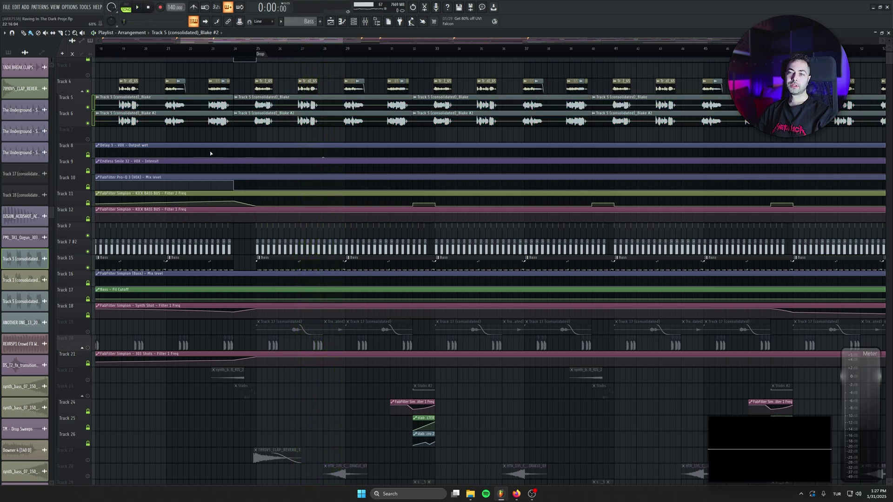
Step: Solo Track 7 #2 with the playlist focused on the start of the drop
scroll(211, 153, "up", 5)
right_click(88, 252)
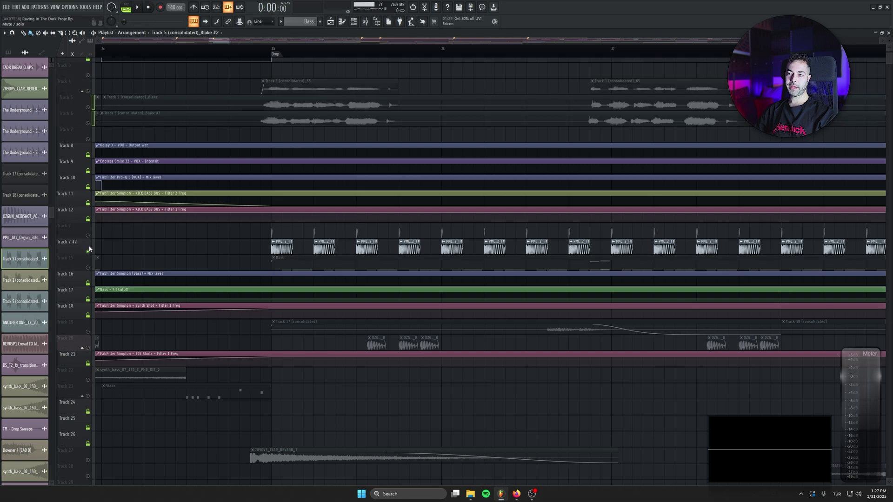
scroll(89, 249, "up", 3)
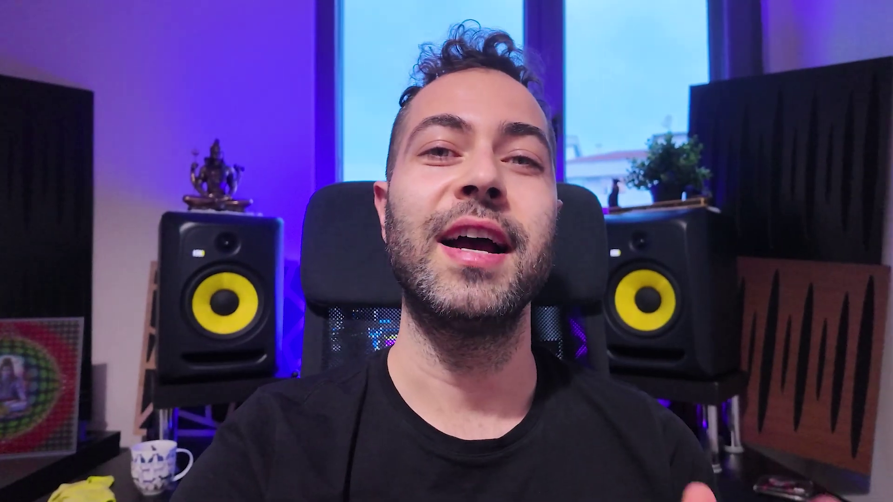